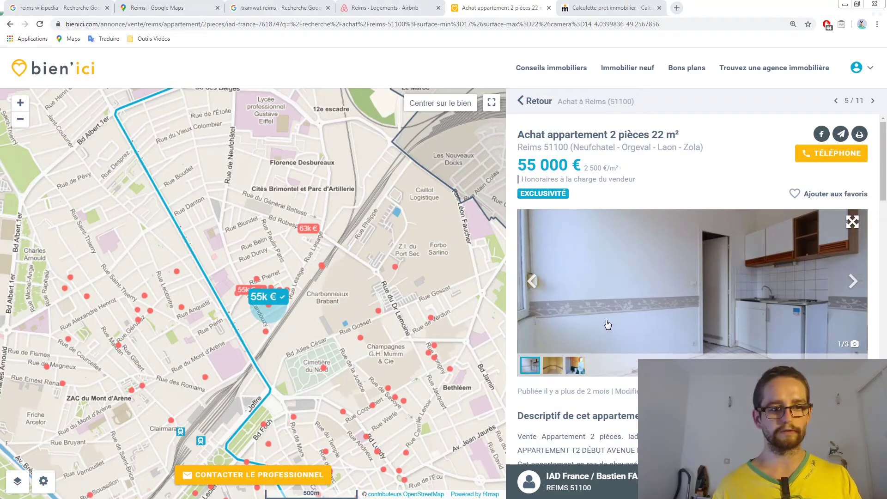
- Switch to the property yield calculator in Excel and set the property's surface area to 22 m²
{"action": "key", "text": "alt+Tab"}
{"action": "double_click", "coordinate": [474, 320]}
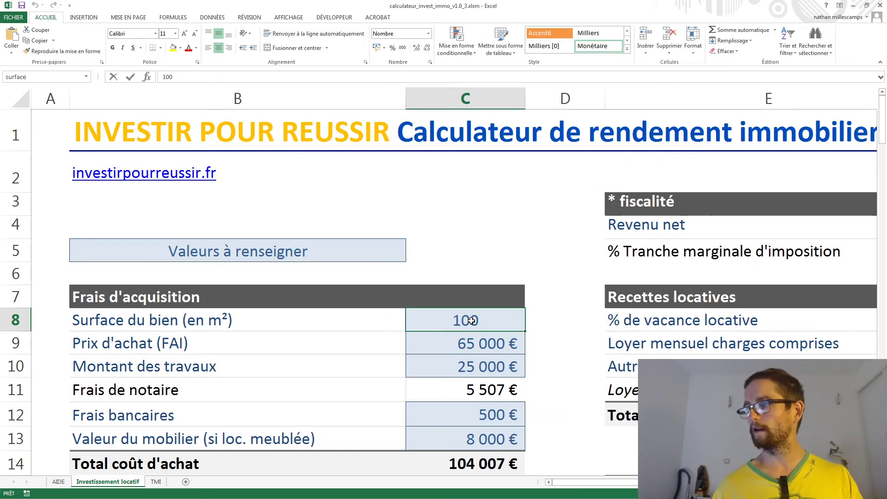
{"action": "key", "text": "BackSpace"}
{"action": "key", "text": "BackSpace"}
{"action": "key", "text": "Delete"}
{"action": "type", "text": "22"}
- Set the purchase price (FAI) in the acquisition costs to 55 000 €
{"action": "double_click", "coordinate": [454, 344]}
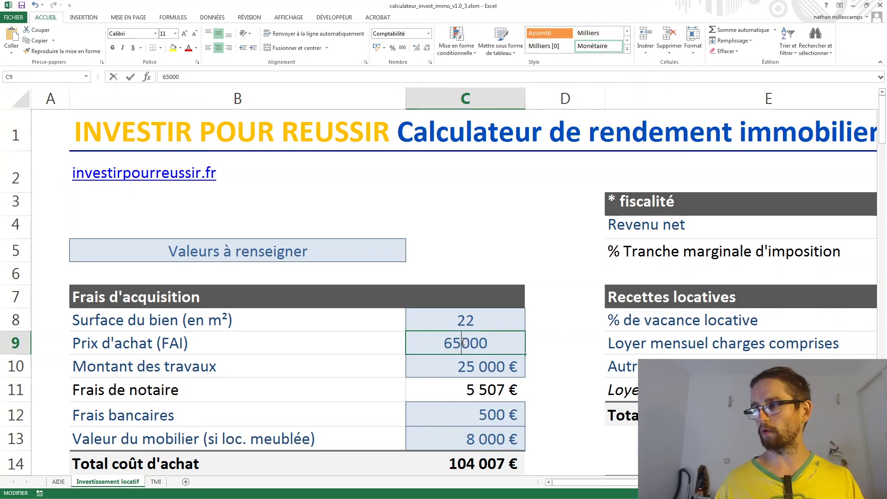
{"action": "key", "text": "BackSpace"}
{"action": "type", "text": "5"}
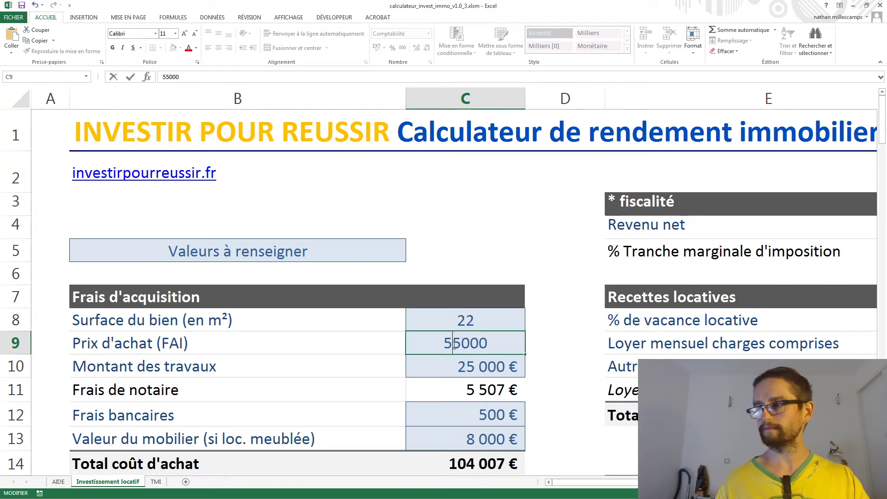
{"action": "left_click", "coordinate": [466, 362]}
- Set the renovation works amount (Montant des travaux) in the acquisition costs to 15 000 €
{"action": "double_click", "coordinate": [521, 367]}
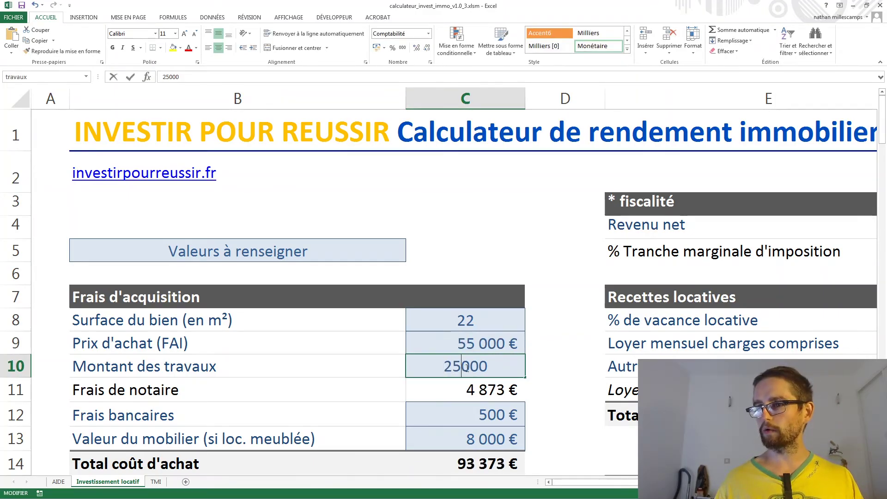
{"action": "key", "text": "Left"}
{"action": "key", "text": "Left"}
{"action": "key", "text": "Left"}
{"action": "key", "text": "Left"}
{"action": "key", "text": "BackSpace"}
{"action": "type", "text": "1"}
{"action": "left_click", "coordinate": [440, 395]}
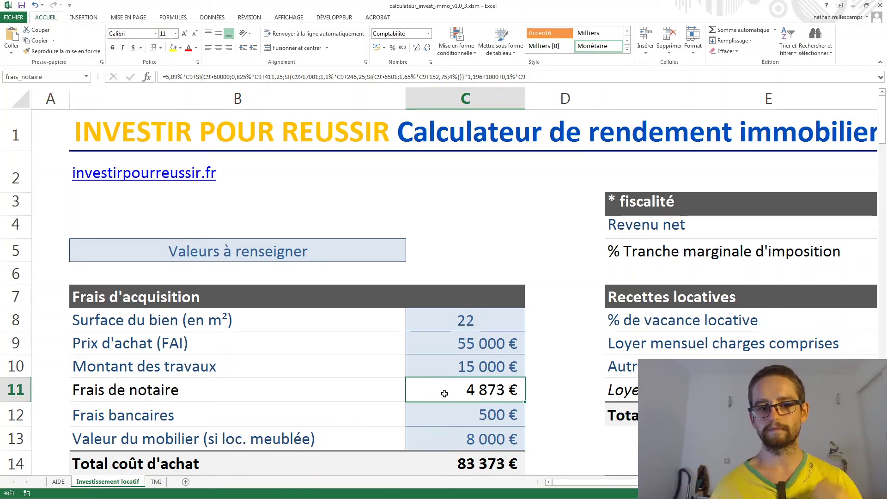
- Set the furniture value (Valeur du mobilier) for the furnished rental to 3 000 €
{"action": "left_click", "coordinate": [455, 410]}
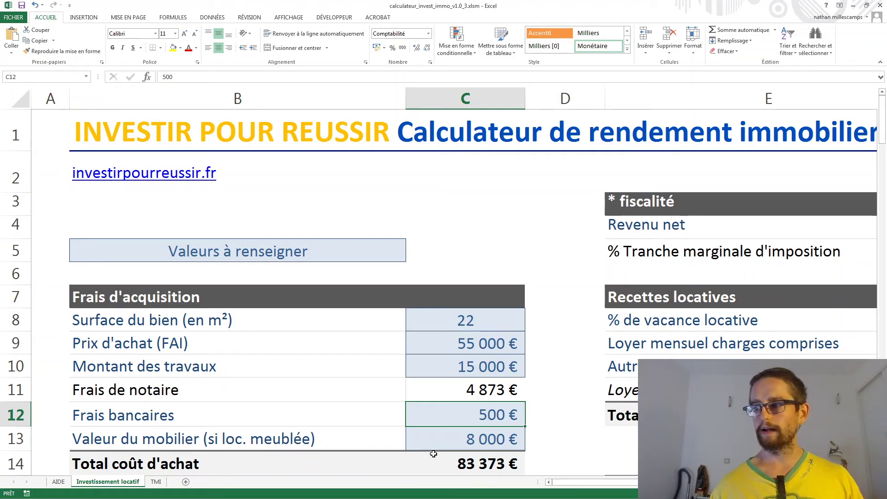
{"action": "left_click", "coordinate": [468, 435]}
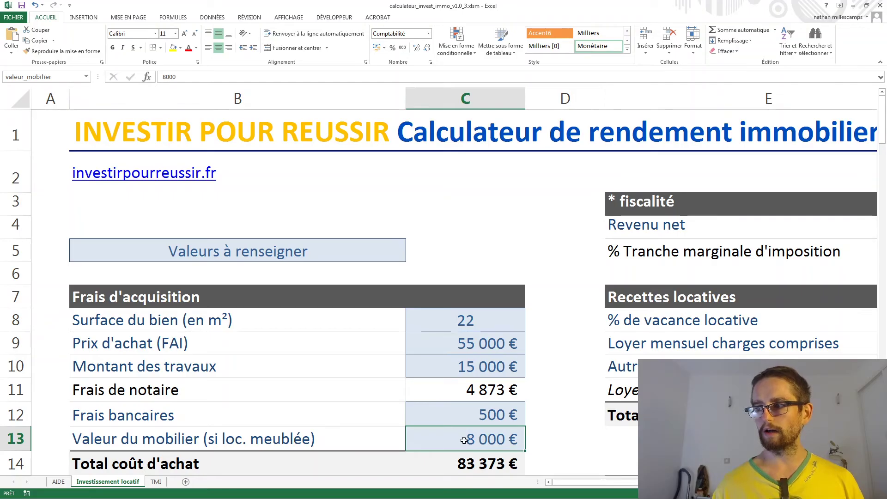
{"action": "double_click", "coordinate": [470, 437]}
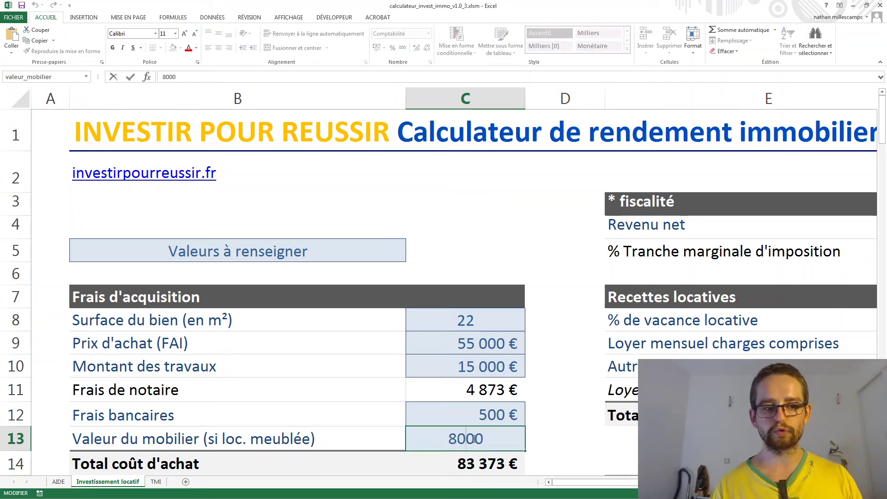
{"action": "key", "text": "BackSpace"}
{"action": "type", "text": "2"}
{"action": "key", "text": "Delete"}
{"action": "type", "text": "5"}
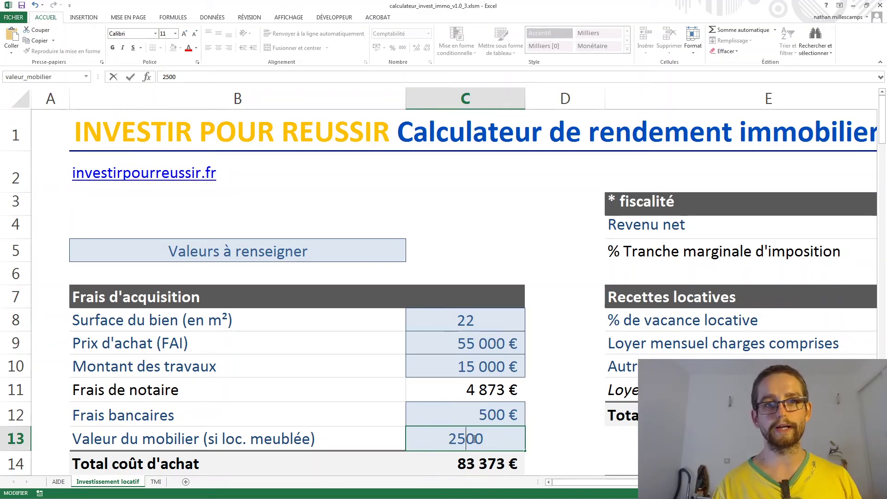
{"action": "key", "text": "BackSpace"}
{"action": "key", "text": "BackSpace"}
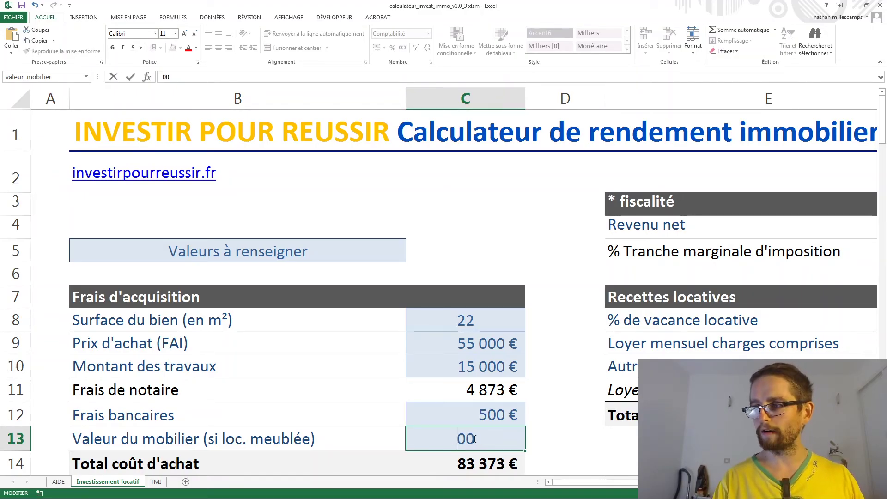
{"action": "type", "text": "3"}
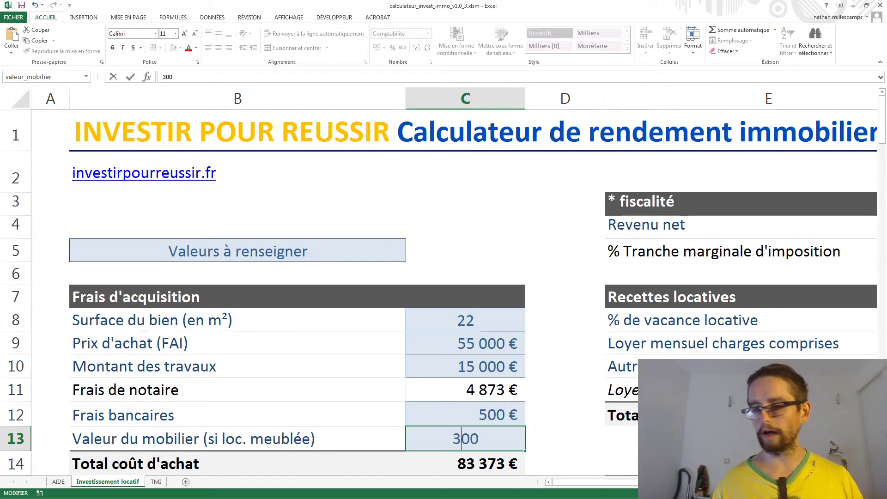
{"action": "type", "text": "0"}
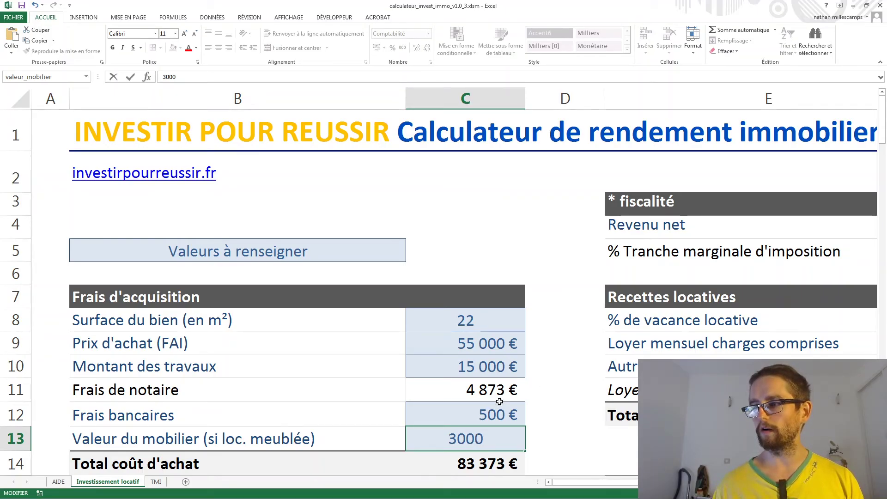
{"action": "left_click", "coordinate": [472, 414]}
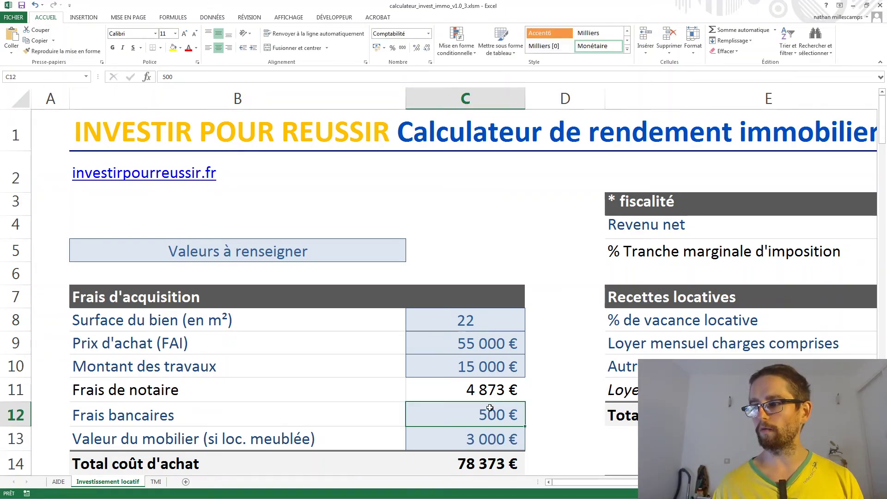
- Examine the loan amount in the Financement section and the net income entry in the fiscalité section
{"action": "left_click", "coordinate": [472, 436]}
{"action": "scroll", "coordinate": [472, 435], "scroll_direction": "down", "scroll_amount": 2}
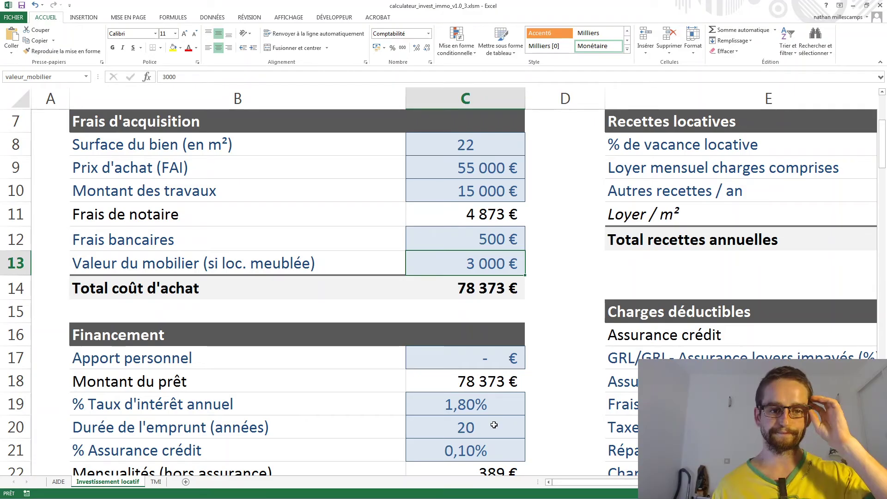
{"action": "scroll", "coordinate": [494, 424], "scroll_direction": "down", "scroll_amount": 1}
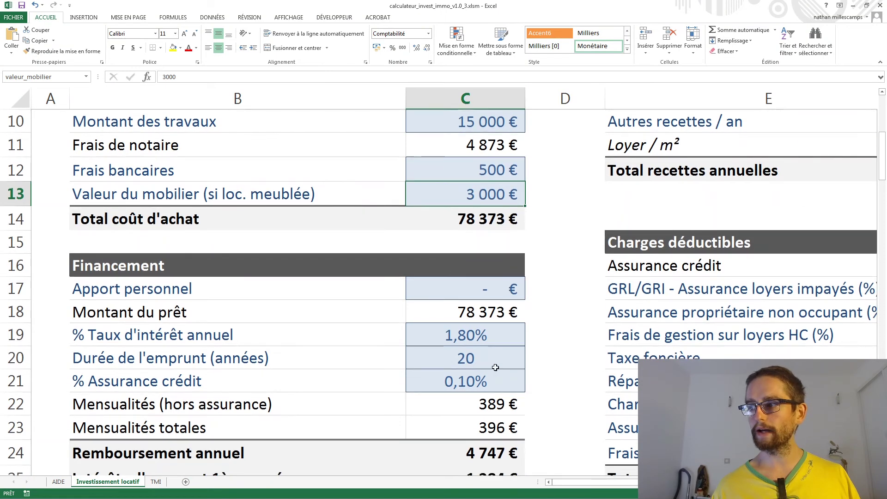
{"action": "left_click", "coordinate": [469, 313]}
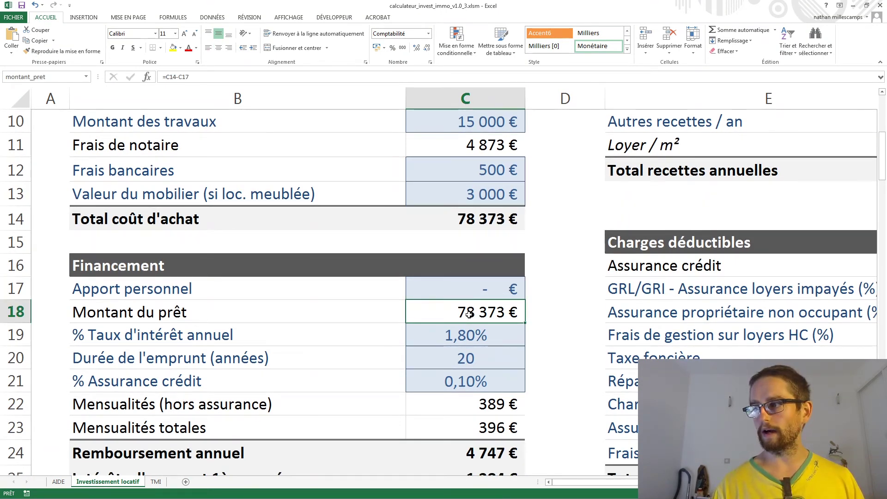
{"action": "key", "text": "Right"}
{"action": "key", "text": "Right"}
{"action": "key", "text": "Up"}
{"action": "key", "text": "Up"}
{"action": "key", "text": "Up"}
{"action": "key", "text": "Up"}
{"action": "key", "text": "Up"}
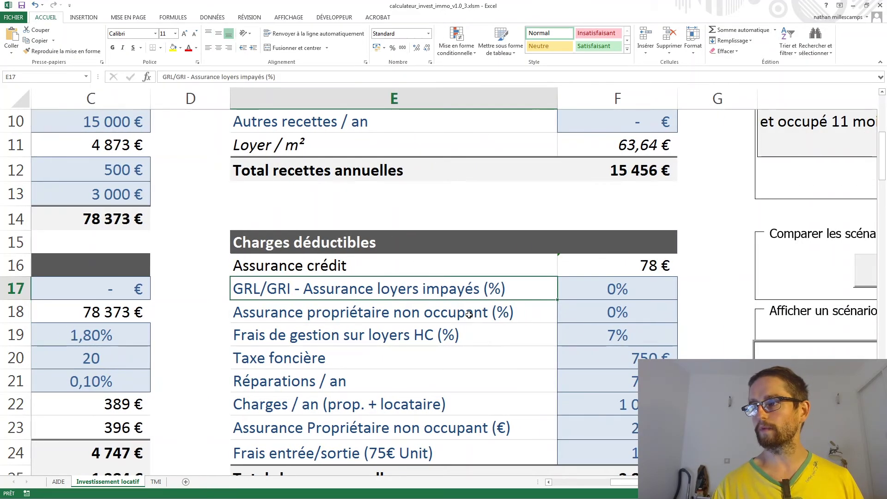
{"action": "key", "text": "Up"}
{"action": "key", "text": "Up"}
{"action": "key", "text": "Up"}
{"action": "key", "text": "Up"}
{"action": "key", "text": "Up"}
{"action": "key", "text": "Up"}
{"action": "key", "text": "Up"}
{"action": "key", "text": "Up"}
{"action": "key", "text": "Up"}
{"action": "key", "text": "Up"}
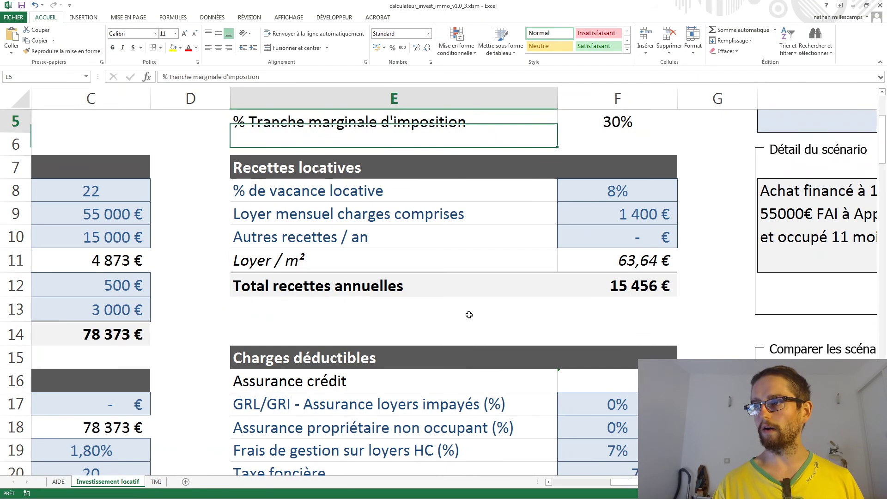
{"action": "scroll", "coordinate": [469, 314], "scroll_direction": "up", "scroll_amount": 1}
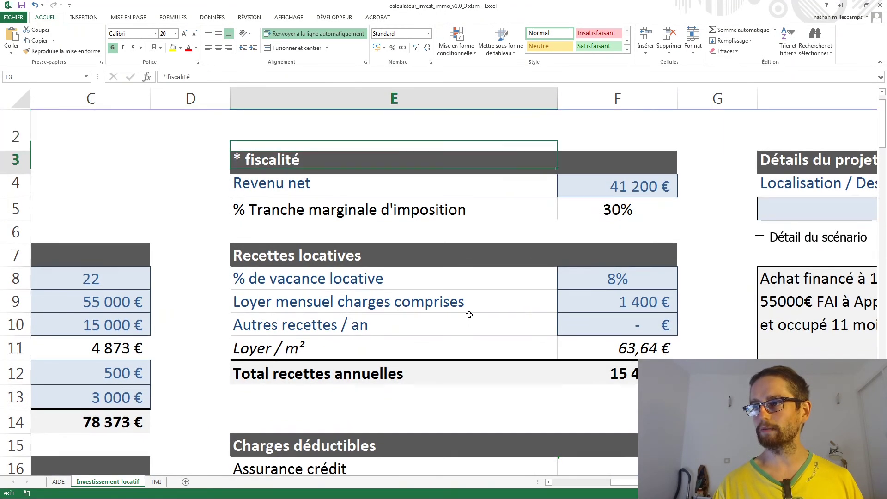
{"action": "key", "text": "Down"}
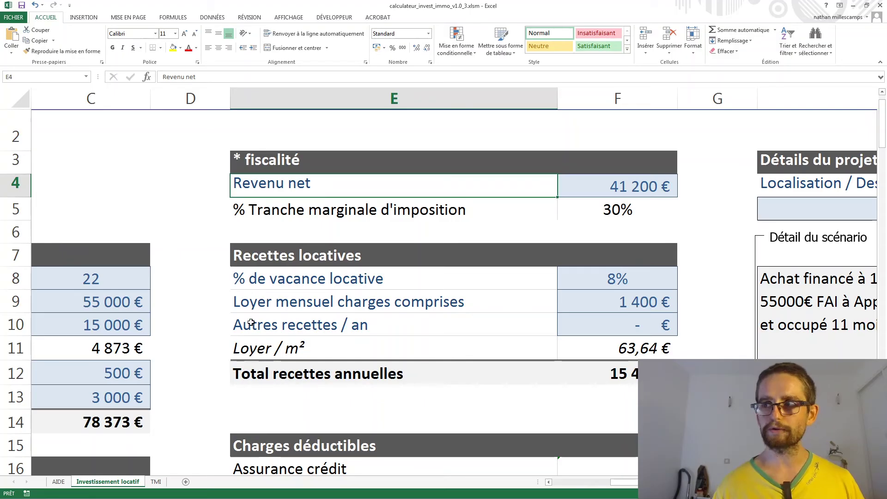
- Review the acquisition costs one by one, from the purchase price down to the furniture value
{"action": "left_click", "coordinate": [120, 301]}
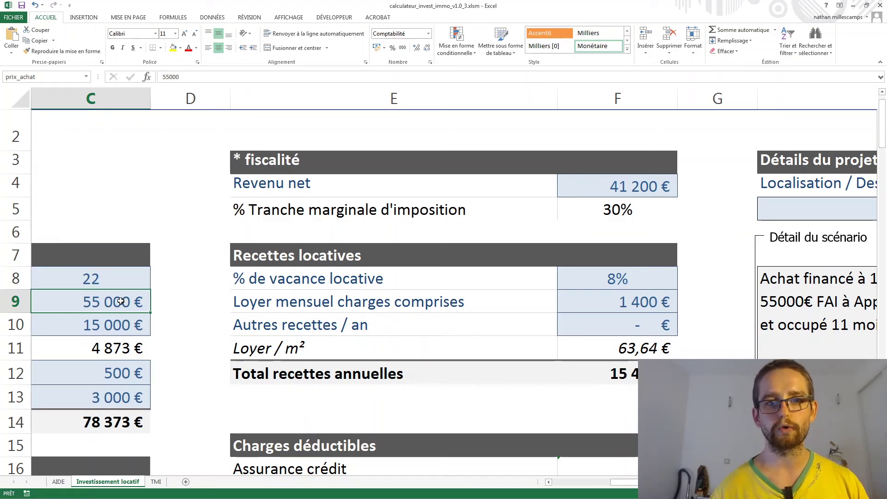
{"action": "key", "text": "Down"}
{"action": "key", "text": "Down"}
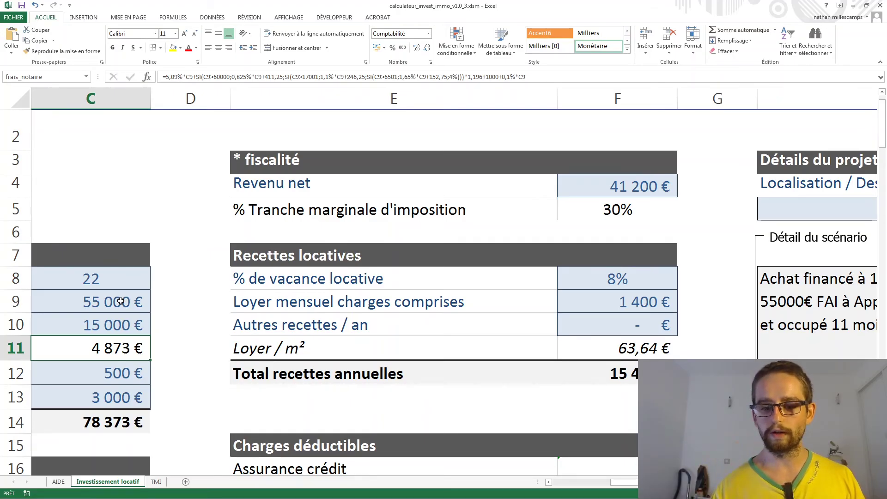
{"action": "key", "text": "Down"}
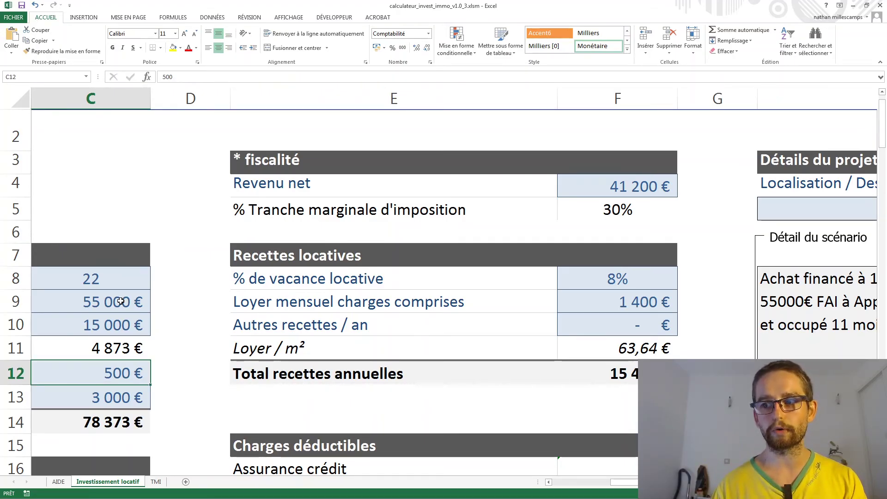
{"action": "key", "text": "Down"}
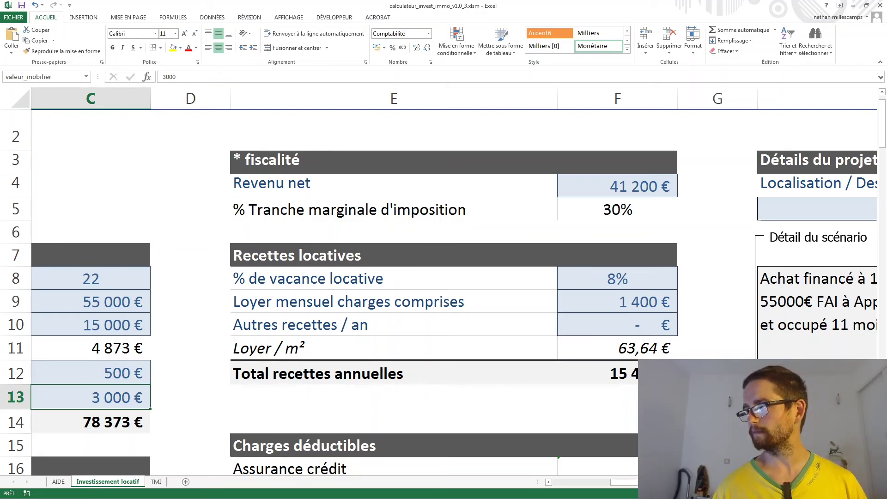
- Set the rental vacancy rate (% de vacance locative) in the Recettes locatives section to 23%
{"action": "scroll", "coordinate": [444, 277], "scroll_direction": "right", "scroll_amount": 1}
{"action": "left_click", "coordinate": [485, 281]}
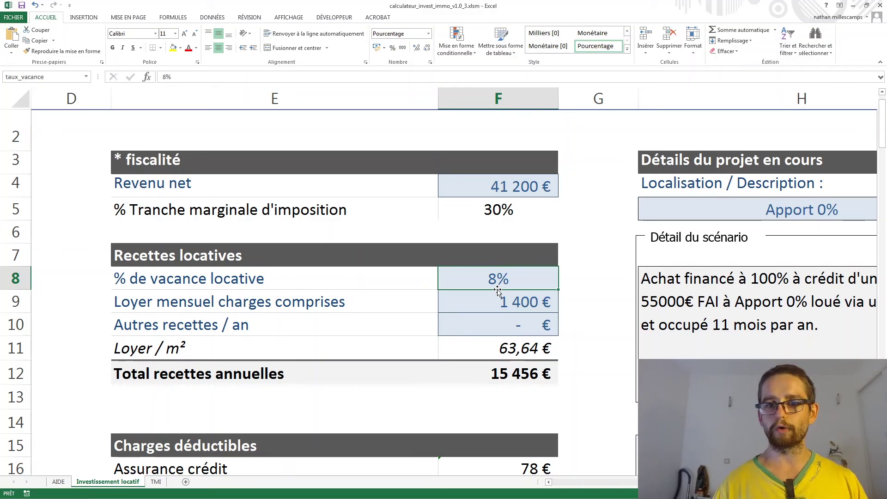
{"action": "double_click", "coordinate": [490, 276]}
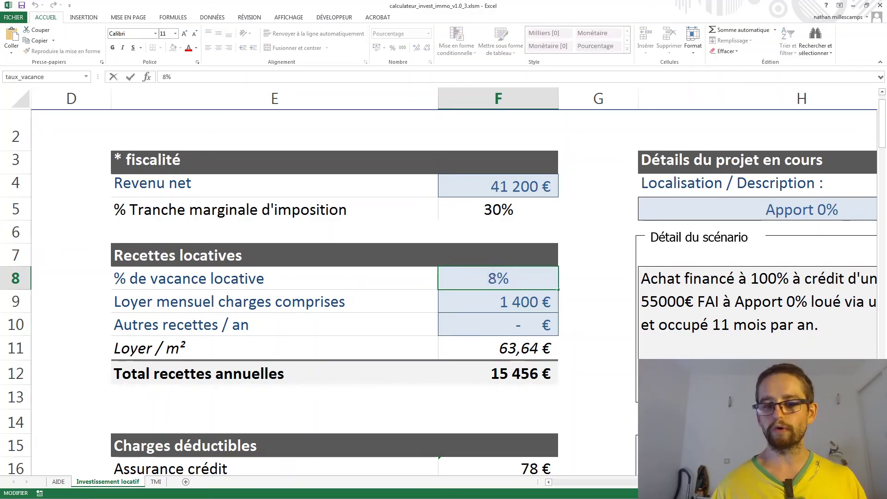
{"action": "key", "text": "Delete"}
{"action": "type", "text": "23"}
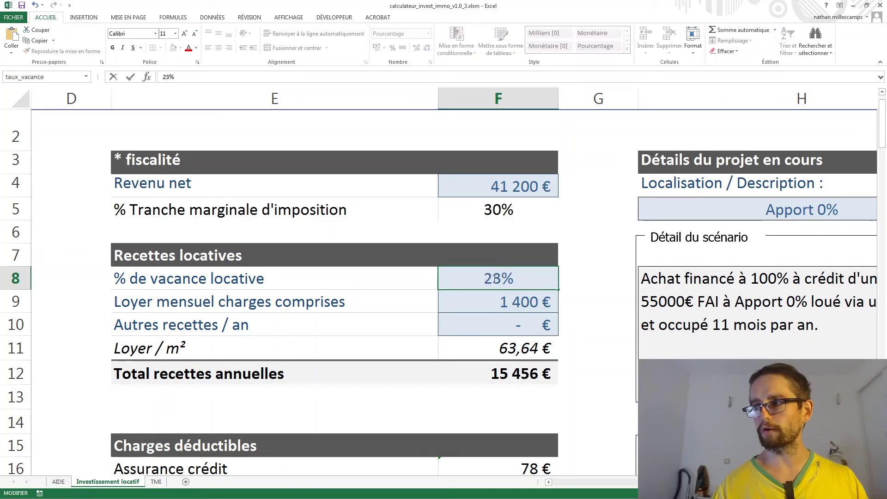
{"action": "left_click", "coordinate": [513, 321]}
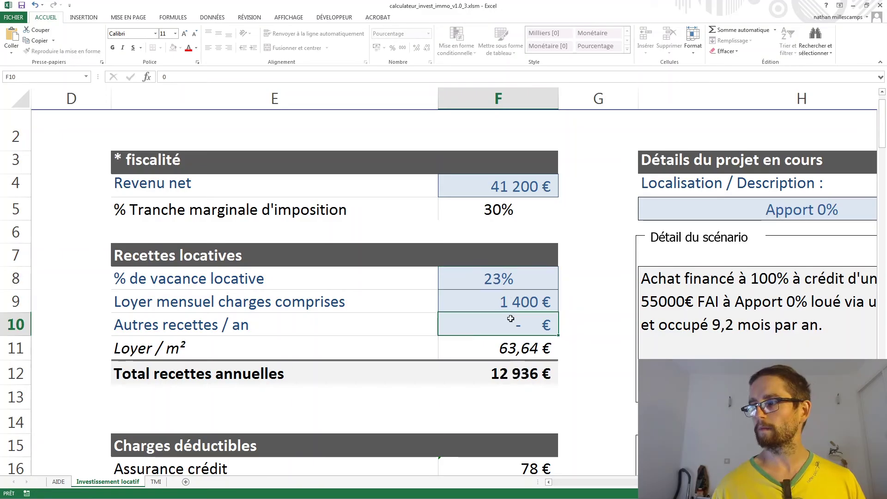
- Set the monthly rent including charges (Loyer mensuel charges comprises) to 1 200 €
{"action": "left_click", "coordinate": [505, 301]}
{"action": "double_click", "coordinate": [506, 300]}
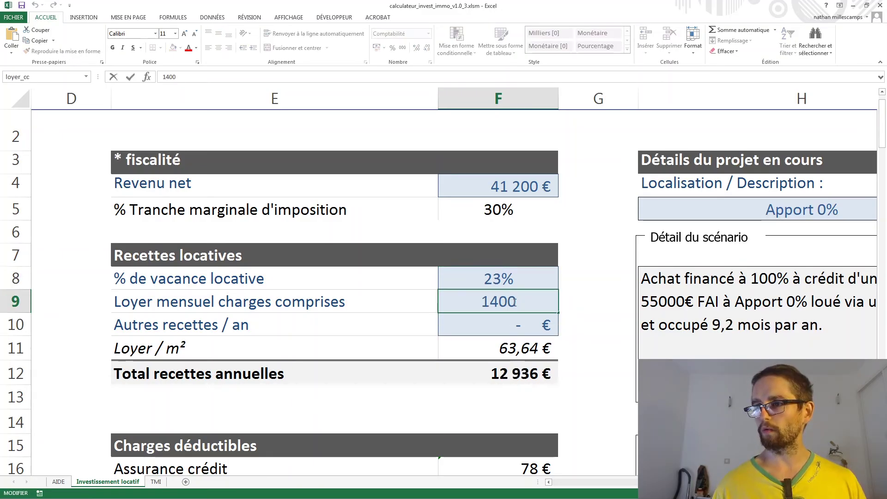
{"action": "left_click", "coordinate": [502, 303]}
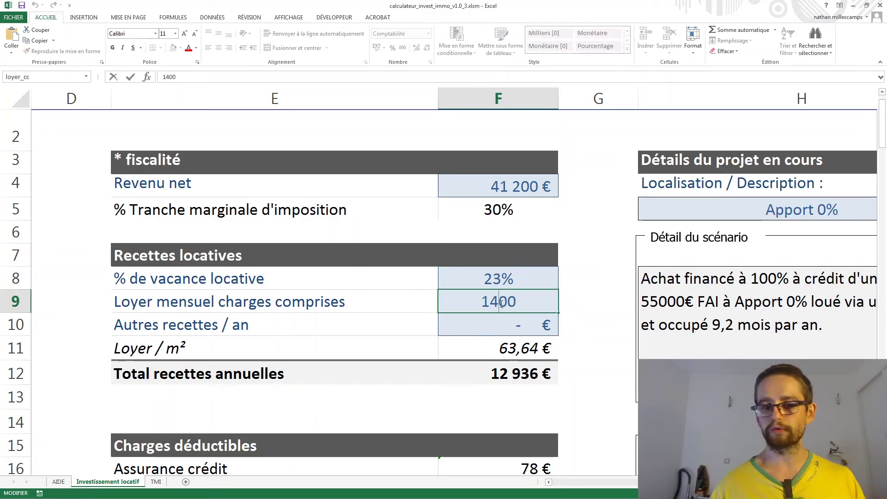
{"action": "key", "text": "BackSpace"}
{"action": "type", "text": "2"}
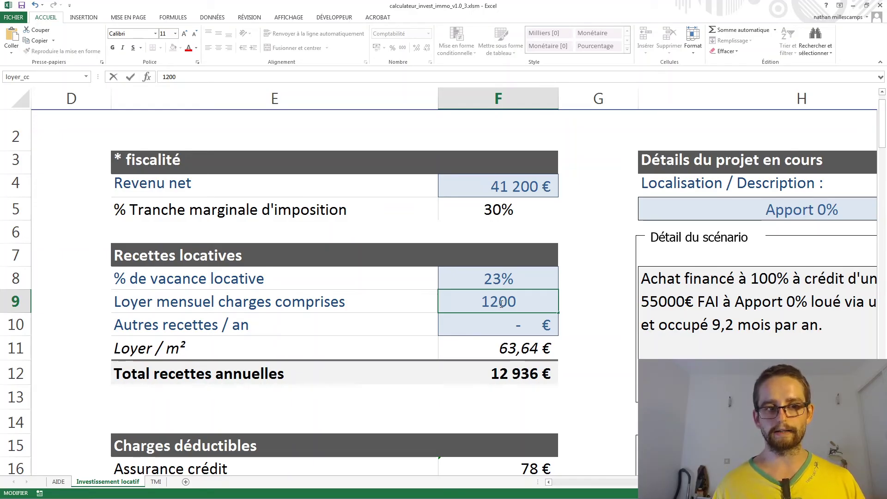
{"action": "left_click", "coordinate": [469, 323]}
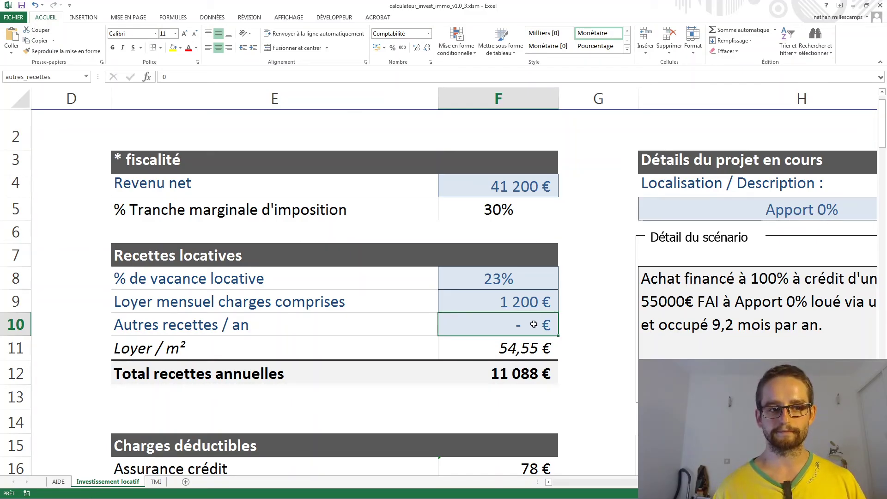
- Set the management fees (Frais de gestion sur loyers HC) in the Charges déductibles section to 15%
{"action": "left_click", "coordinate": [543, 381]}
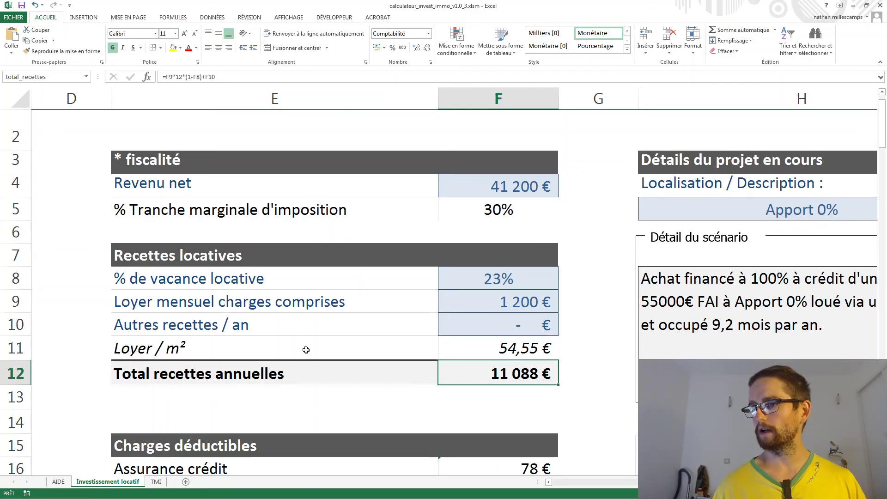
{"action": "scroll", "coordinate": [307, 348], "scroll_direction": "down", "scroll_amount": 3}
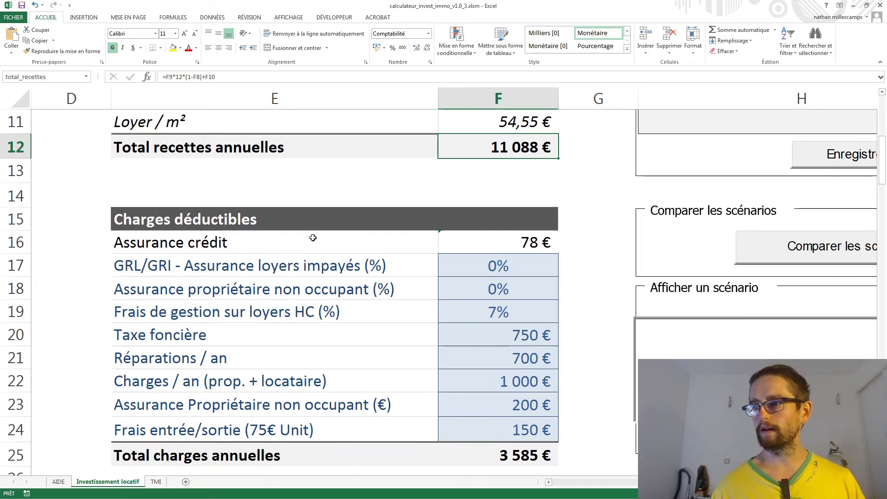
{"action": "scroll", "coordinate": [395, 253], "scroll_direction": "down", "scroll_amount": 1}
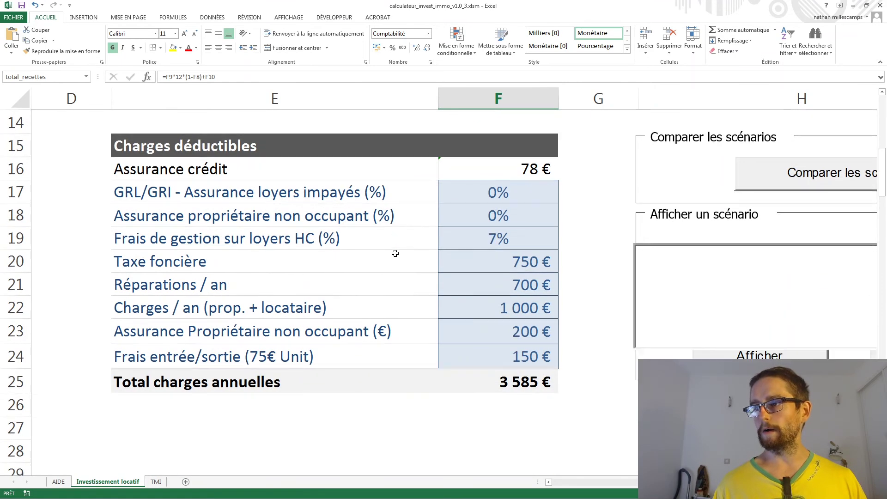
{"action": "left_click", "coordinate": [485, 239]}
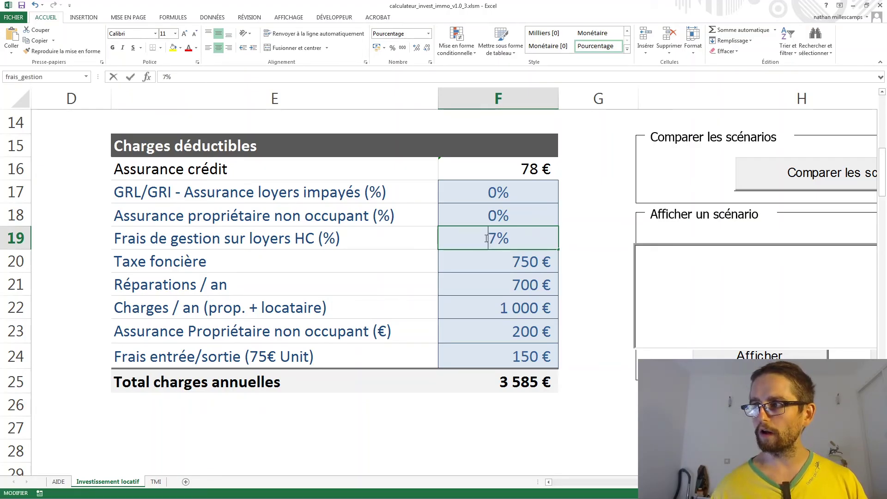
{"action": "double_click", "coordinate": [480, 240]}
{"action": "key", "text": "Delete"}
{"action": "type", "text": "15"}
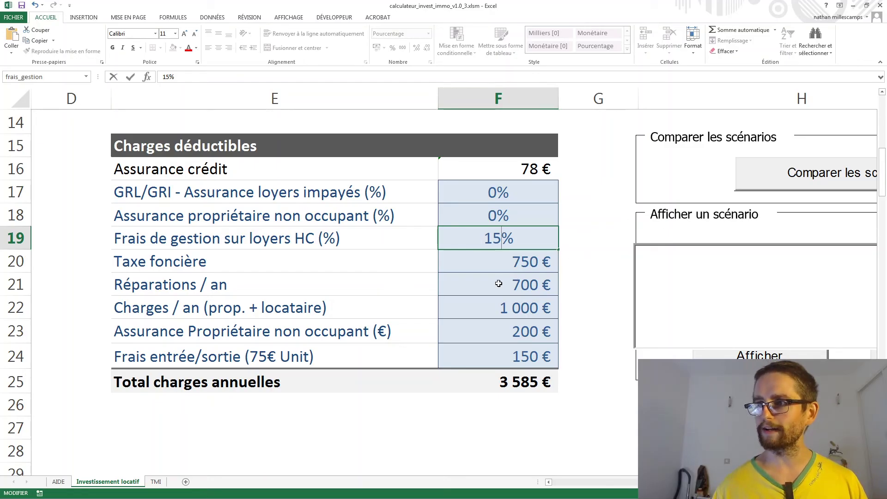
{"action": "left_click", "coordinate": [498, 284]}
- Change the management fee rate on rents excluding charges (Frais de gestion sur loyers HC) to 18%
{"action": "double_click", "coordinate": [494, 241]}
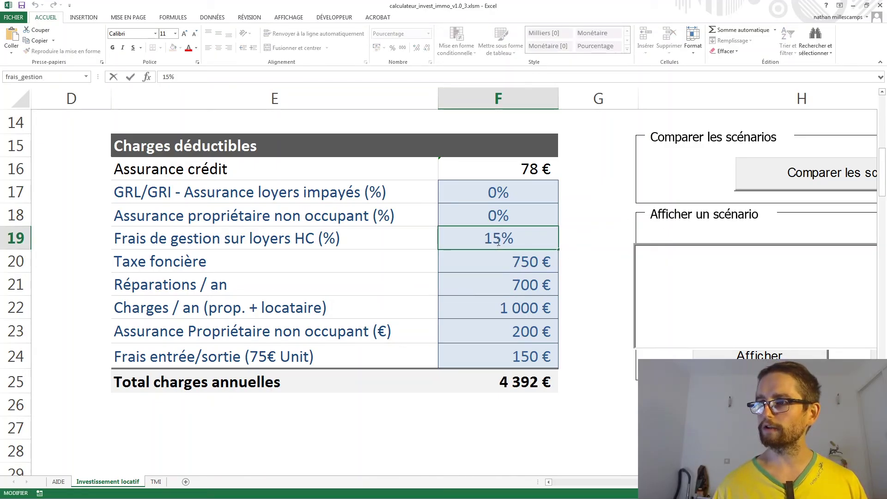
{"action": "key", "text": "Delete"}
{"action": "type", "text": "8"}
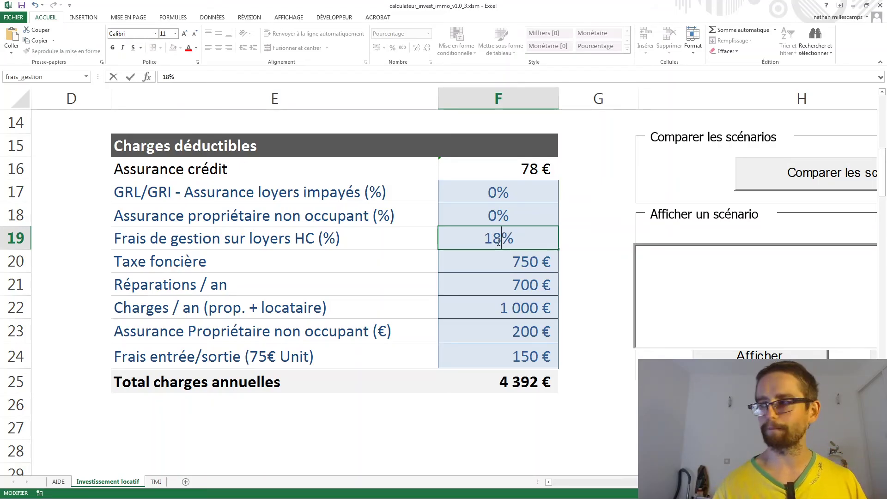
{"action": "left_click", "coordinate": [478, 267]}
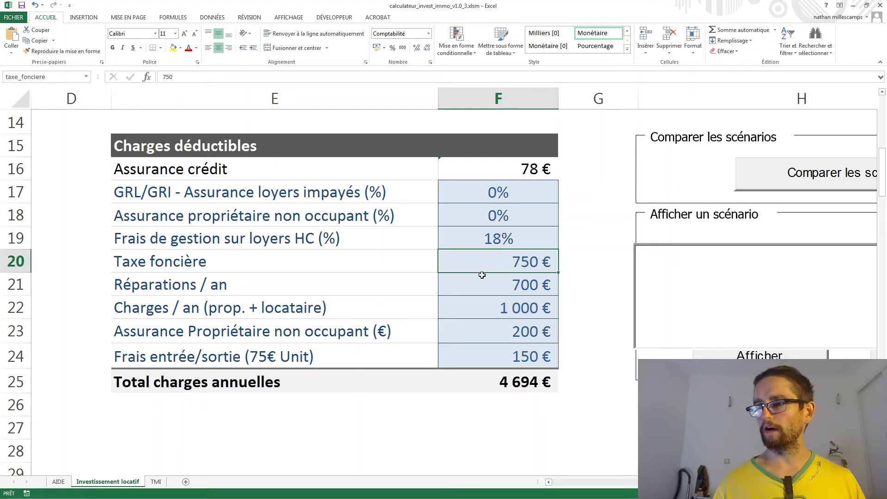
- Set the tenant entry/exit fees (Frais entrée/sortie) in the Charges déductibles section to 0 €
{"action": "double_click", "coordinate": [501, 356]}
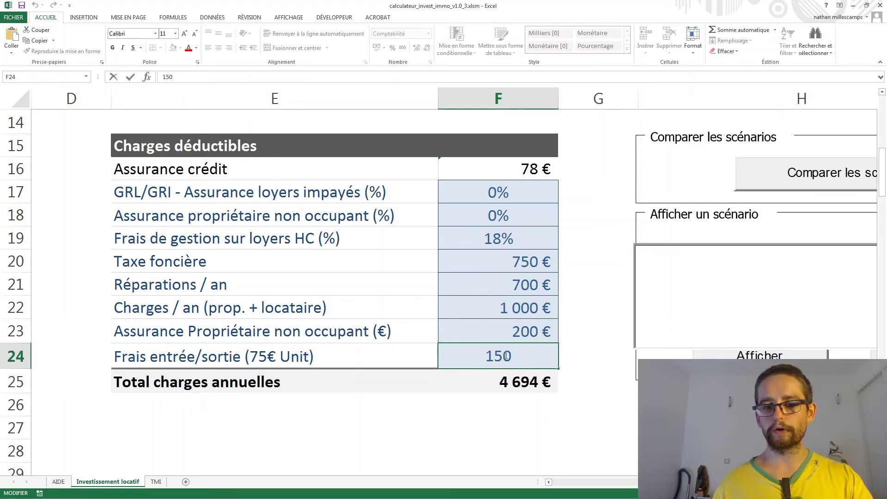
{"action": "key", "text": "BackSpace"}
{"action": "key", "text": "BackSpace"}
{"action": "left_click", "coordinate": [495, 333]}
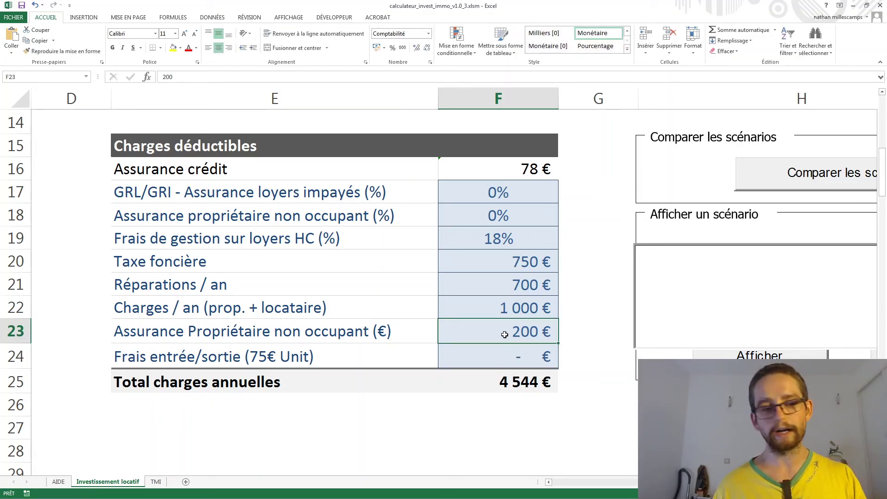
- Switch to the bien'ici listing of the 22 m² Reims apartment in the browser and read its description
{"action": "left_click", "coordinate": [510, 268]}
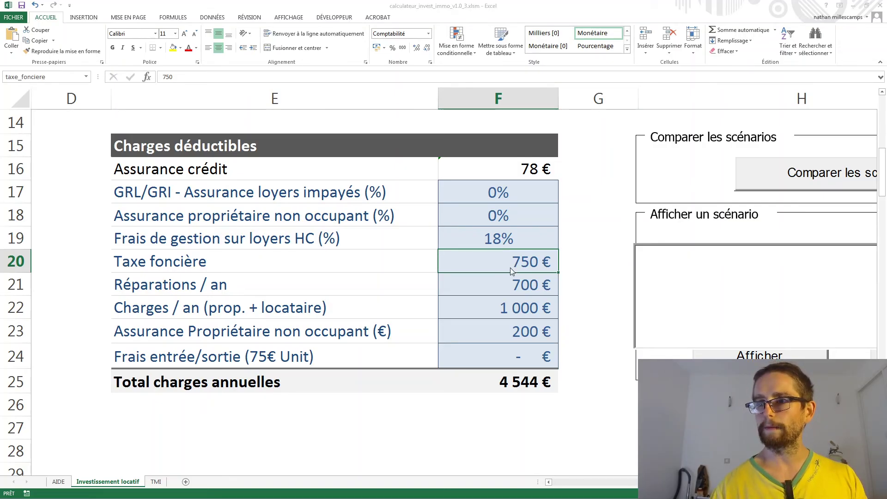
{"action": "key", "text": "alt+Tab"}
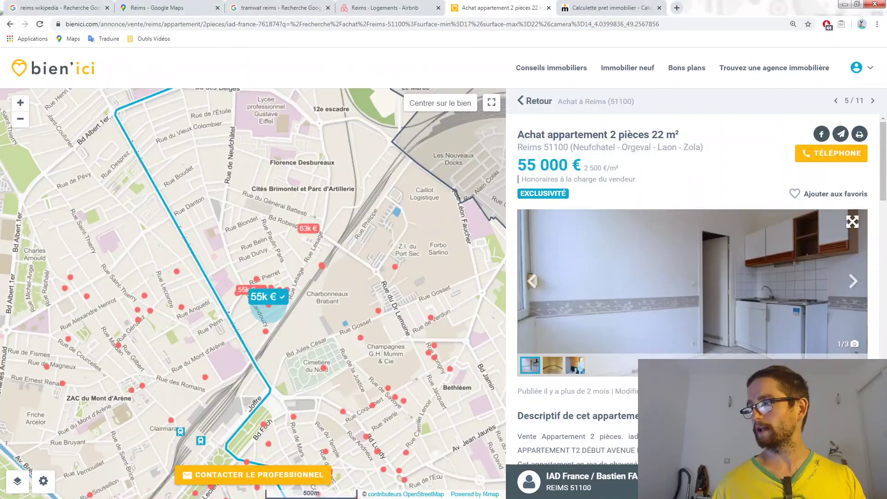
{"action": "scroll", "coordinate": [844, 323], "scroll_direction": "down", "scroll_amount": 4}
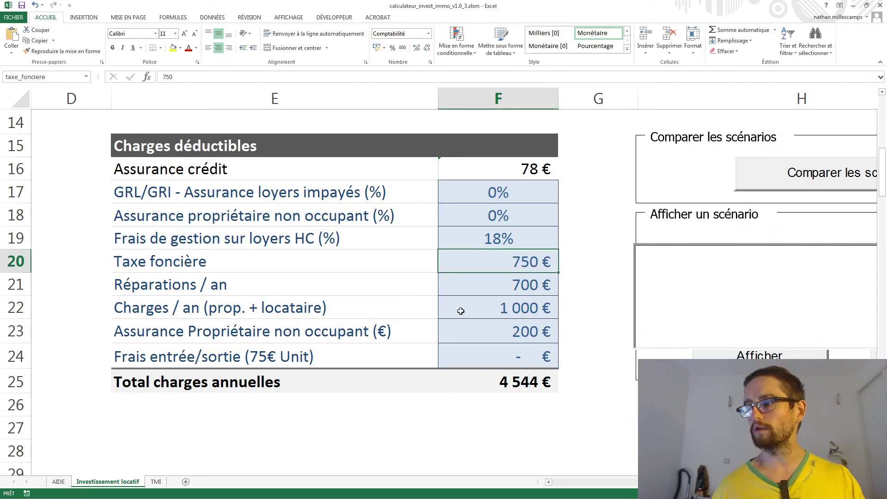
- Back in the Excel calculator, set the yearly owner and tenant charges (Charges / an) to 1 200 €
{"action": "left_click", "coordinate": [513, 309]}
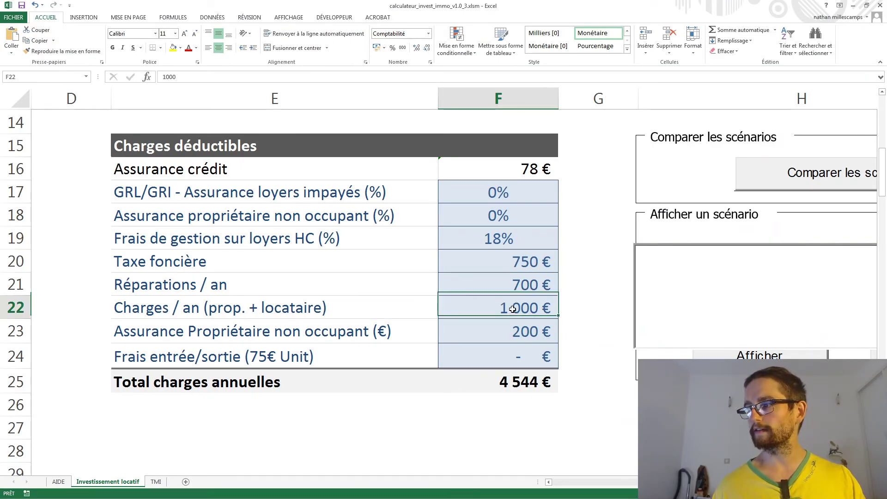
{"action": "double_click", "coordinate": [513, 309]}
{"action": "left_click", "coordinate": [497, 307]}
{"action": "key", "text": "BackSpace"}
{"action": "type", "text": "2"}
{"action": "key", "text": "Return"}
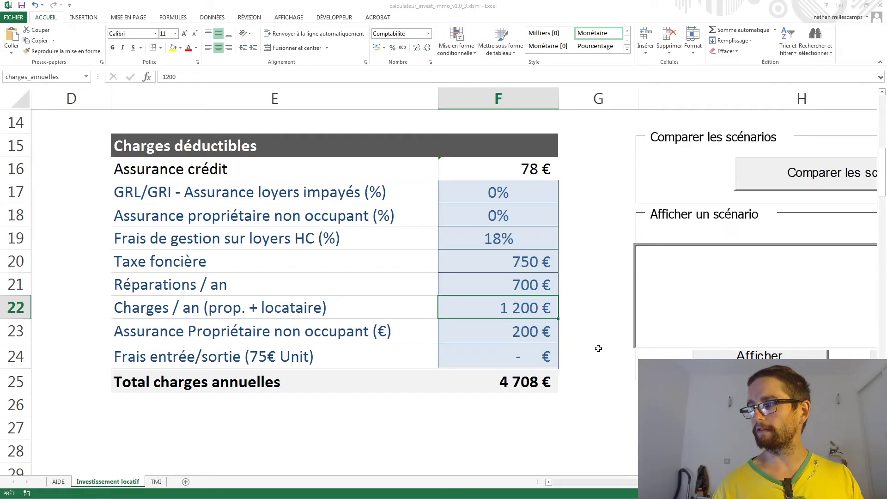
- Set the property tax (Taxe foncière) in the Charges déductibles section to 400 €
{"action": "double_click", "coordinate": [511, 272]}
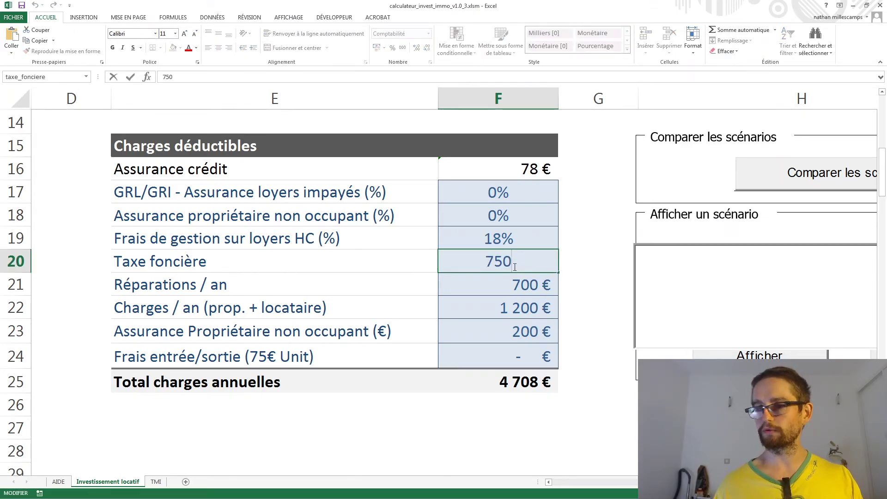
{"action": "key", "text": "BackSpace"}
{"action": "key", "text": "BackSpace"}
{"action": "key", "text": "BackSpace"}
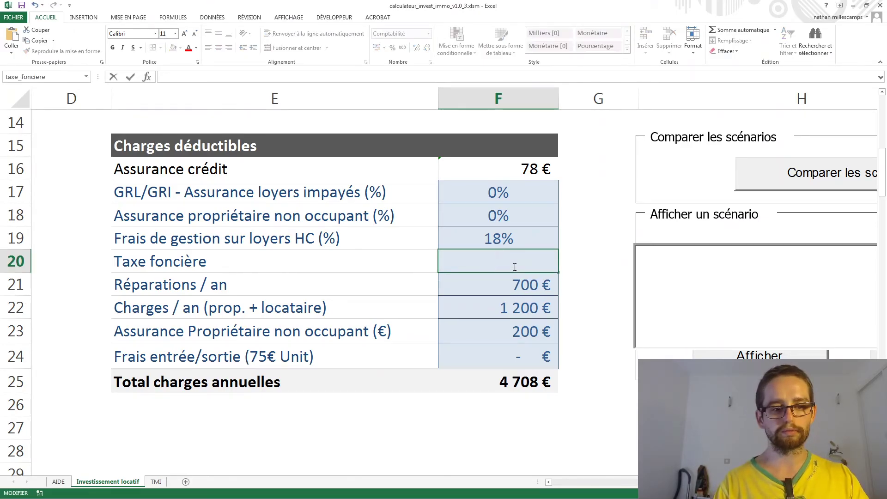
{"action": "type", "text": "400"}
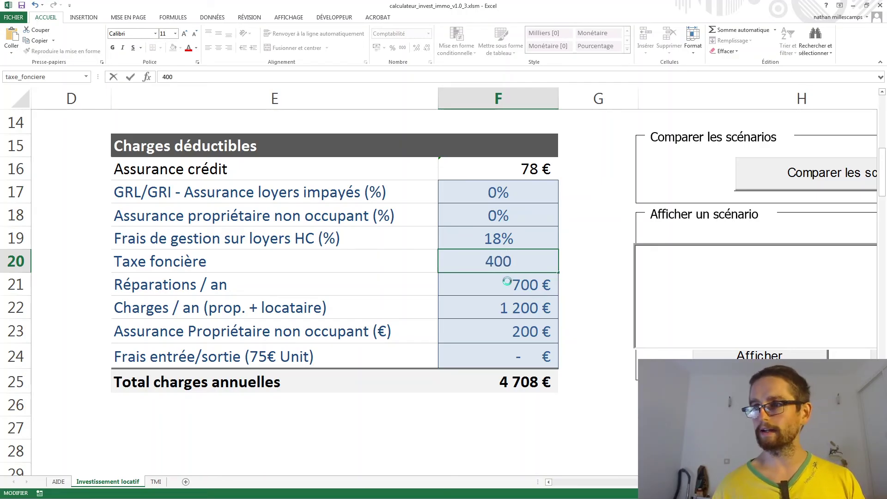
{"action": "left_click", "coordinate": [507, 282]}
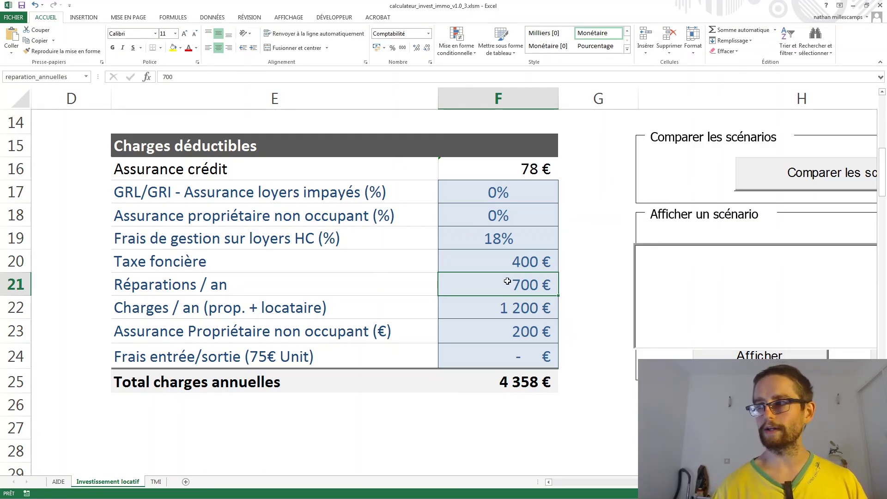
- Set the yearly repairs (Réparations / an) in the Charges déductibles section to 600 €
{"action": "double_click", "coordinate": [506, 281]}
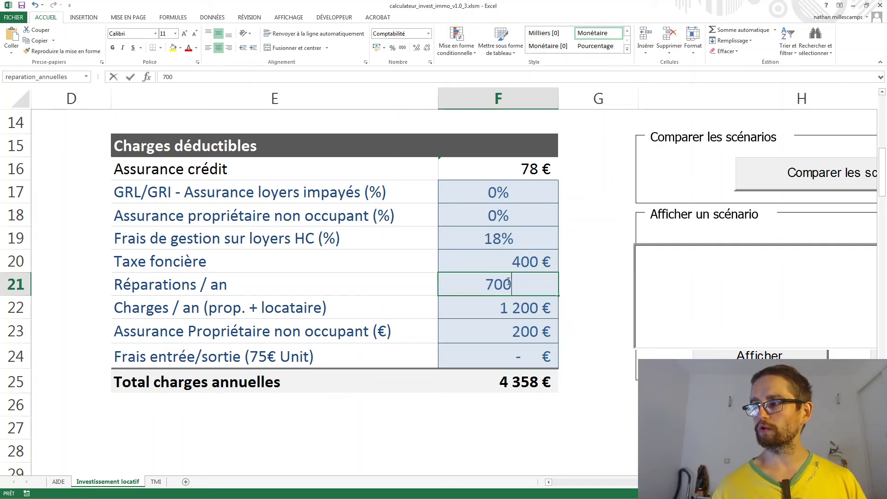
{"action": "left_click", "coordinate": [492, 286]}
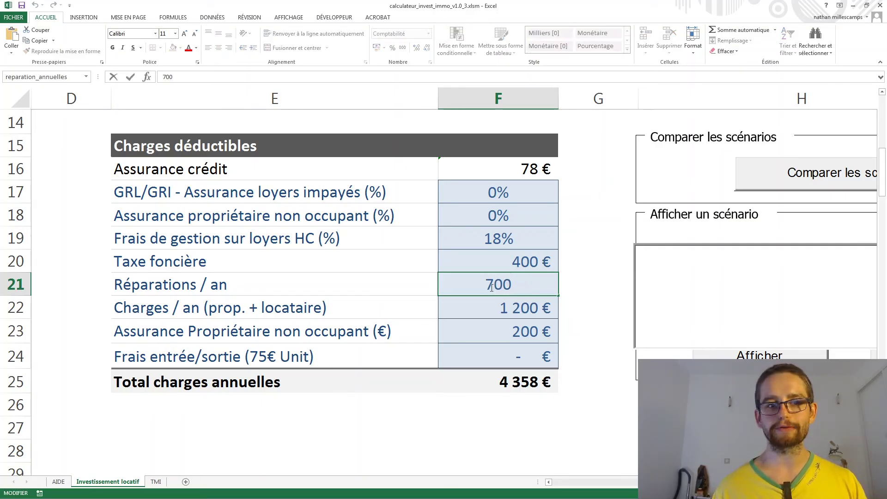
{"action": "scroll", "coordinate": [466, 347], "scroll_direction": "up", "scroll_amount": 2}
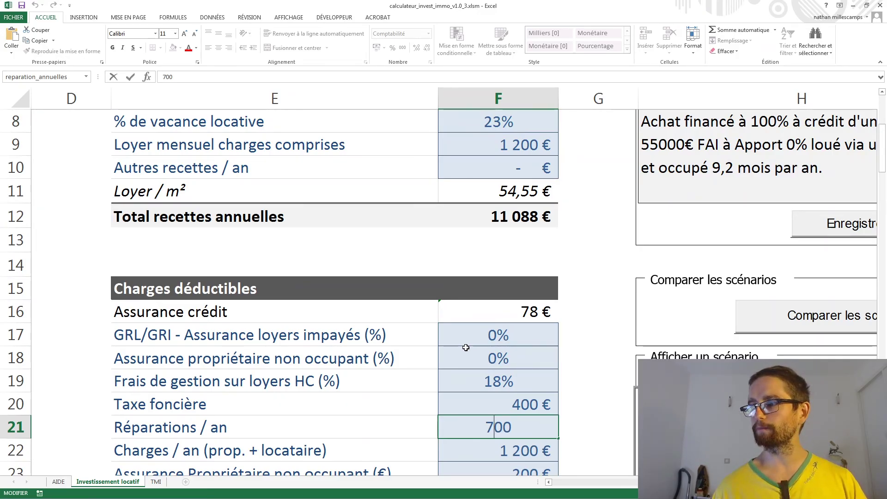
{"action": "scroll", "coordinate": [465, 347], "scroll_direction": "down", "scroll_amount": 1}
{"action": "scroll", "coordinate": [465, 348], "scroll_direction": "up", "scroll_amount": 1}
{"action": "scroll", "coordinate": [465, 347], "scroll_direction": "down", "scroll_amount": 1}
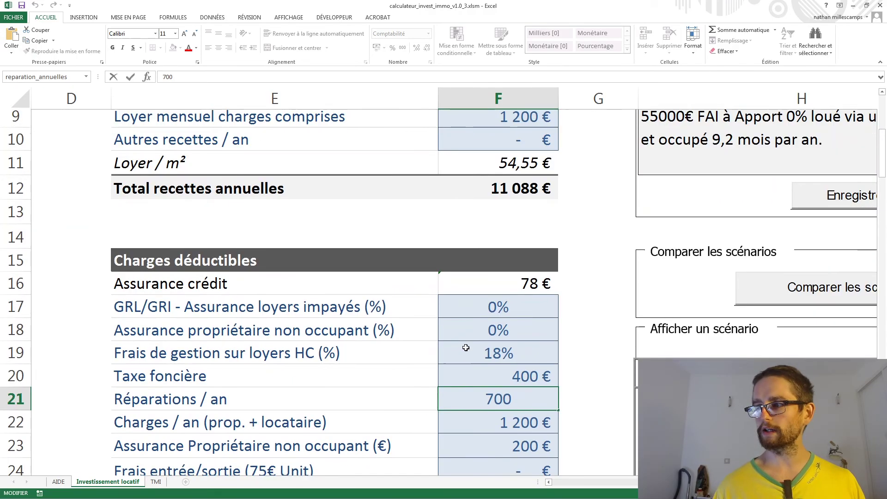
{"action": "key", "text": "BackSpace"}
{"action": "type", "text": "6"}
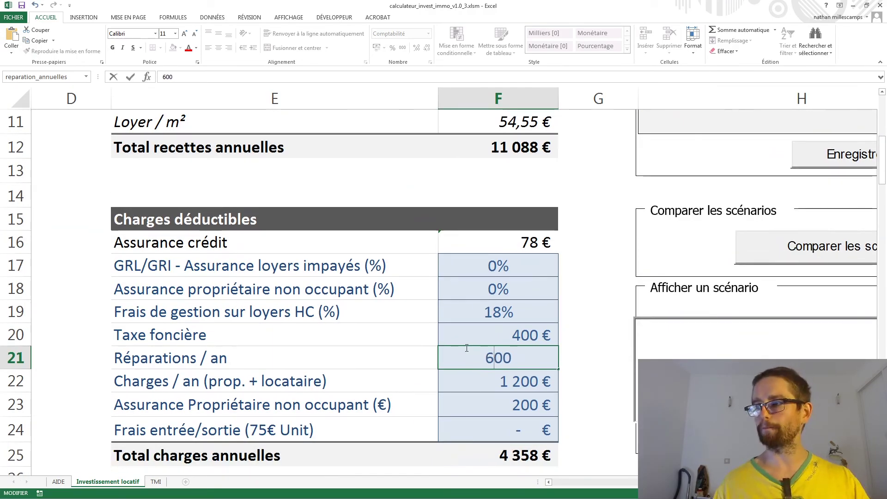
{"action": "left_click", "coordinate": [493, 403]}
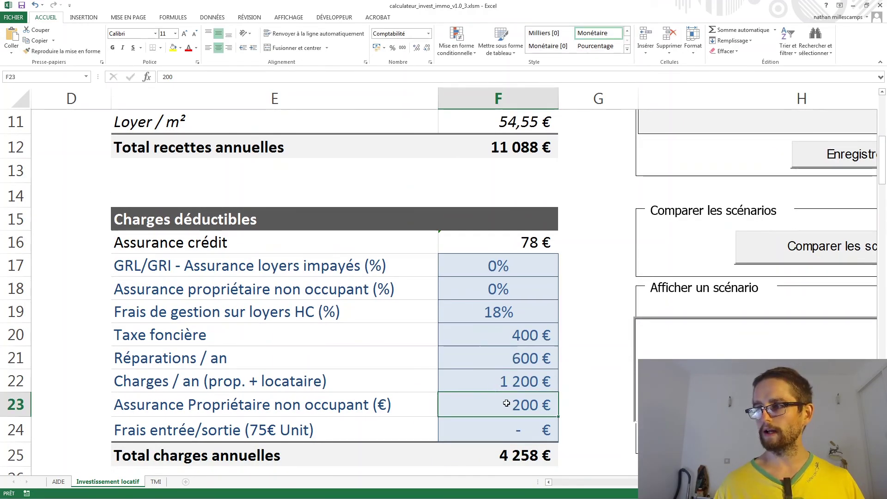
- Set the non-occupying owner insurance amount (Assurance Propriétaire non occupant (€)) to 100 €
{"action": "double_click", "coordinate": [502, 404]}
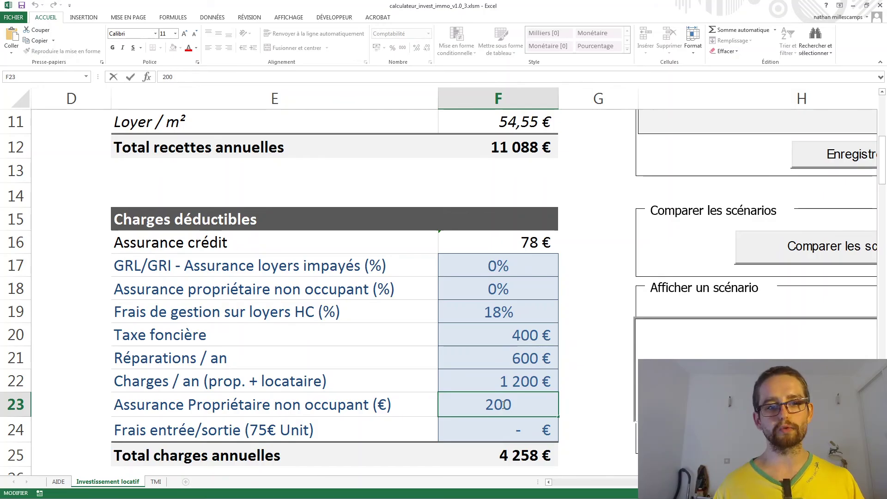
{"action": "key", "text": "BackSpace"}
{"action": "type", "text": "1"}
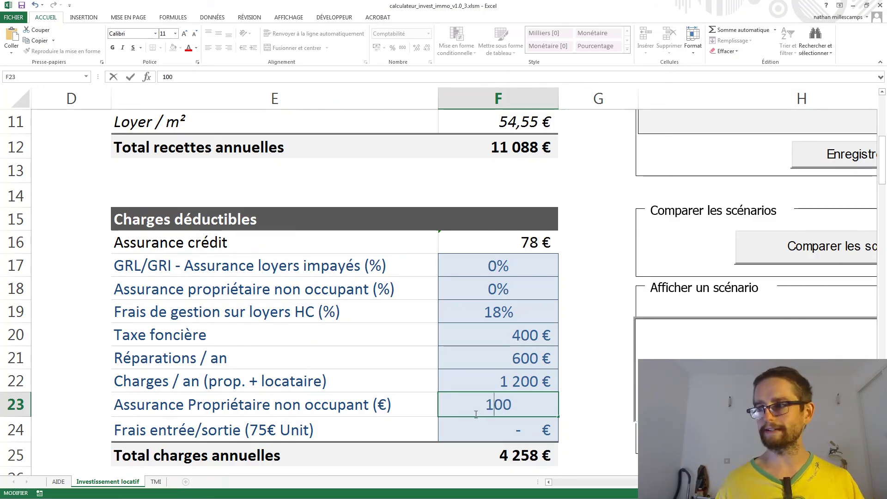
{"action": "left_click", "coordinate": [475, 444]}
{"action": "left_click", "coordinate": [486, 438]}
- Examine the net yield and the monthly net cash flow in the Retour sur investissement section
{"action": "scroll", "coordinate": [503, 410], "scroll_direction": "down", "scroll_amount": 3}
{"action": "scroll", "coordinate": [503, 410], "scroll_direction": "left", "scroll_amount": 3}
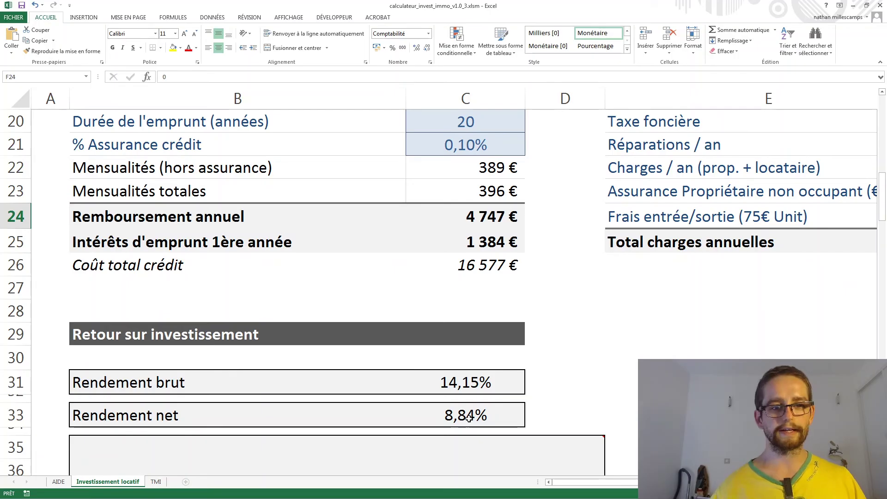
{"action": "left_click", "coordinate": [504, 410]}
{"action": "scroll", "coordinate": [504, 410], "scroll_direction": "down", "scroll_amount": 3}
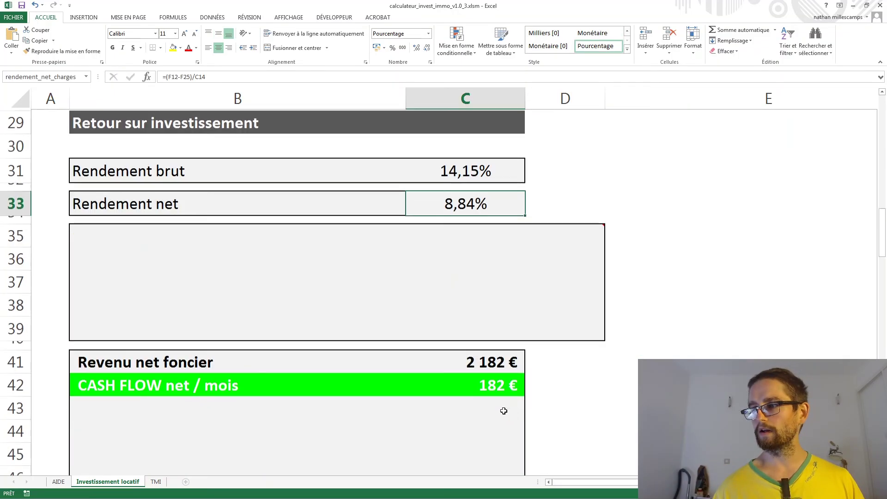
{"action": "left_click", "coordinate": [492, 389]}
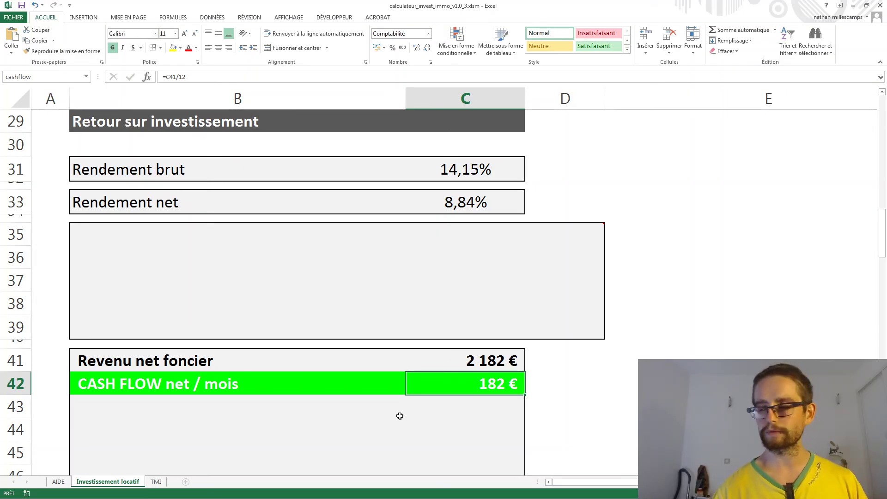
{"action": "left_click", "coordinate": [387, 390]}
{"action": "left_click", "coordinate": [446, 380]}
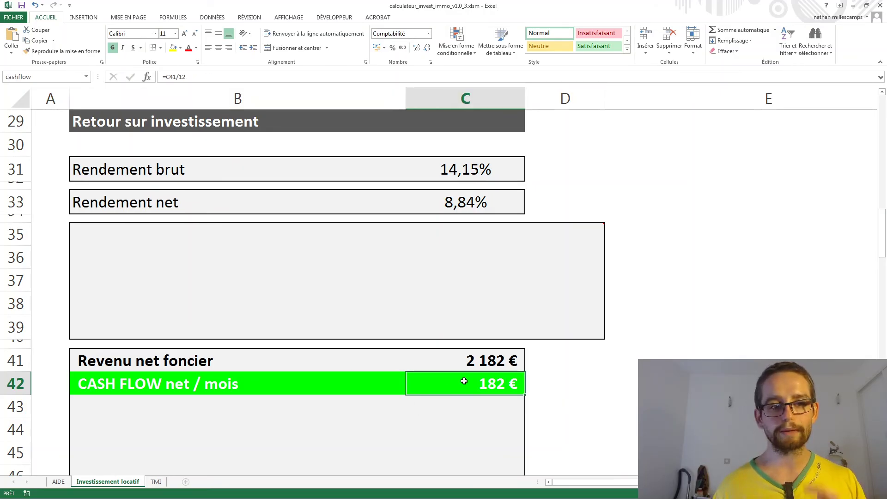
- Save the current project as a scenario named "Apport 0% - 22m2 - 55000€" with its descriptive comment
{"action": "scroll", "coordinate": [463, 381], "scroll_direction": "up", "scroll_amount": 6}
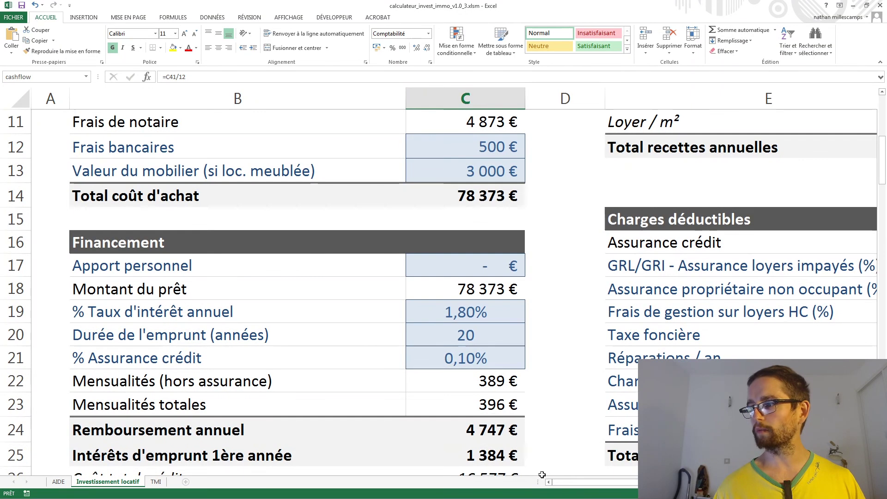
{"action": "left_click_drag", "start_coordinate": [596, 487], "coordinate": [615, 487]}
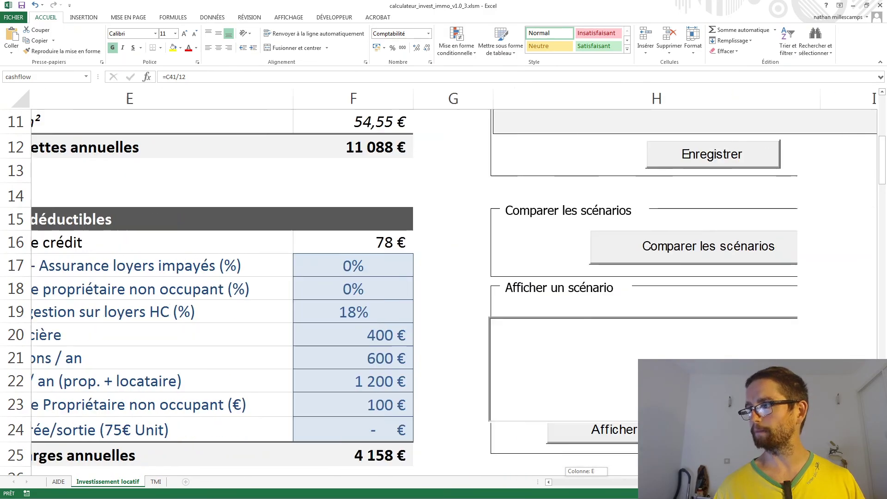
{"action": "left_click", "coordinate": [744, 160]}
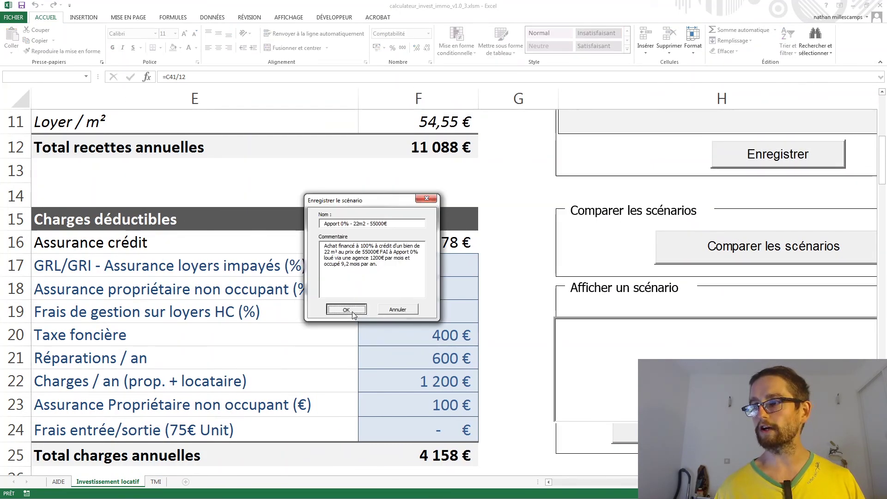
{"action": "left_click", "coordinate": [354, 316]}
{"action": "left_click_drag", "start_coordinate": [628, 482], "coordinate": [562, 485]}
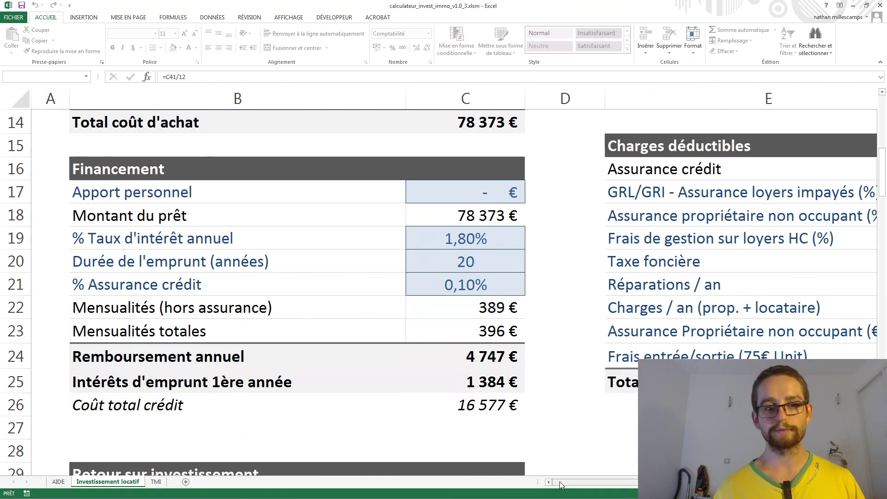
- Set the purchase price (Prix d'achat FAI) in the Frais d'acquisition section to 45 000 €
{"action": "left_click", "coordinate": [270, 300]}
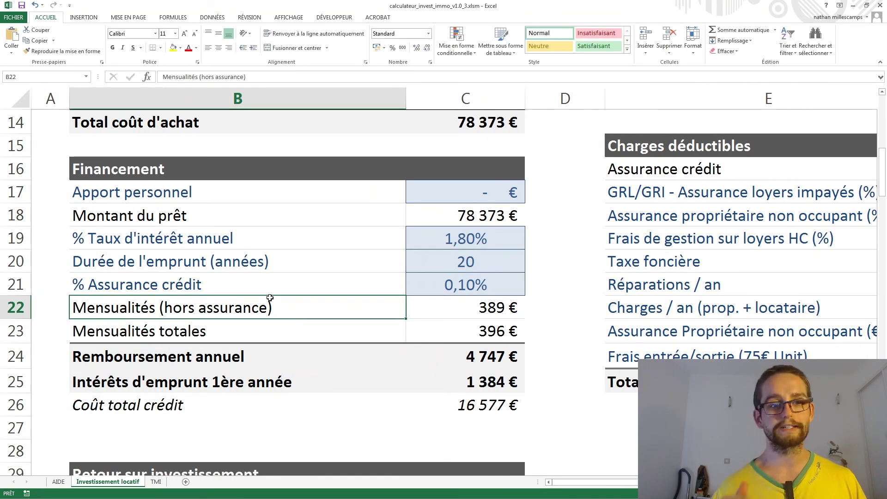
{"action": "scroll", "coordinate": [238, 310], "scroll_direction": "up", "scroll_amount": 4}
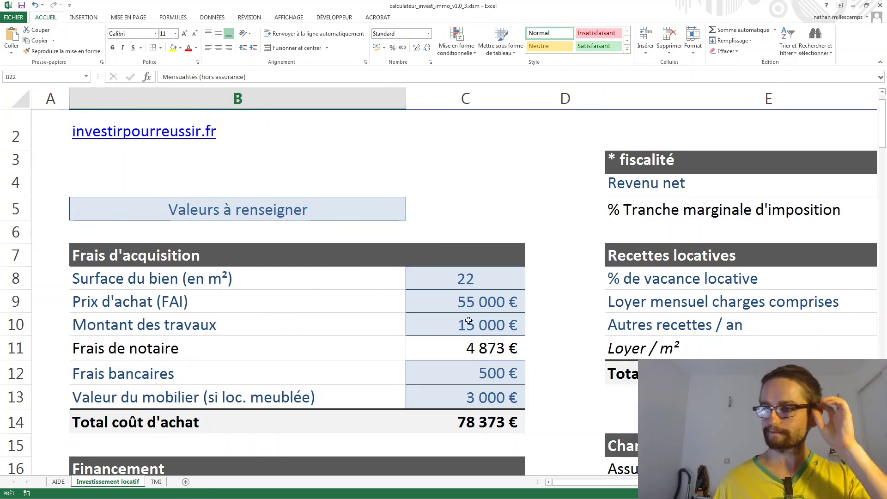
{"action": "left_click", "coordinate": [473, 306]}
{"action": "double_click", "coordinate": [473, 306]}
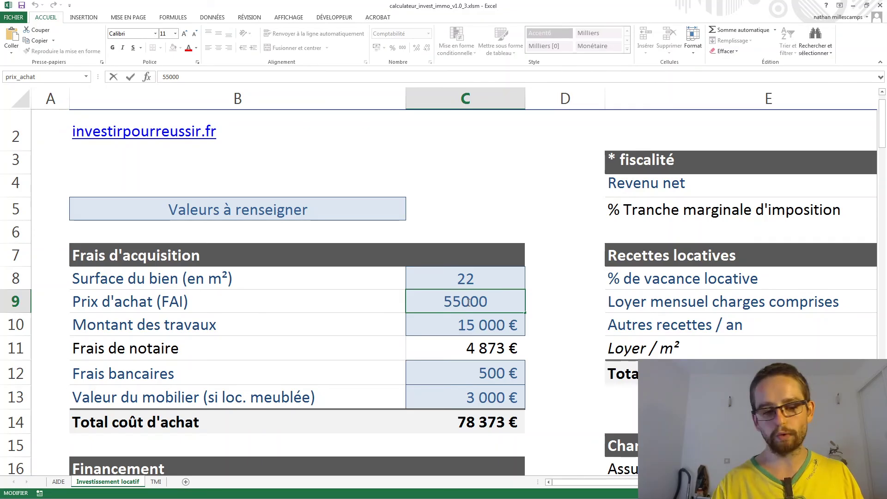
{"action": "key", "text": "BackSpace"}
{"action": "type", "text": "4"}
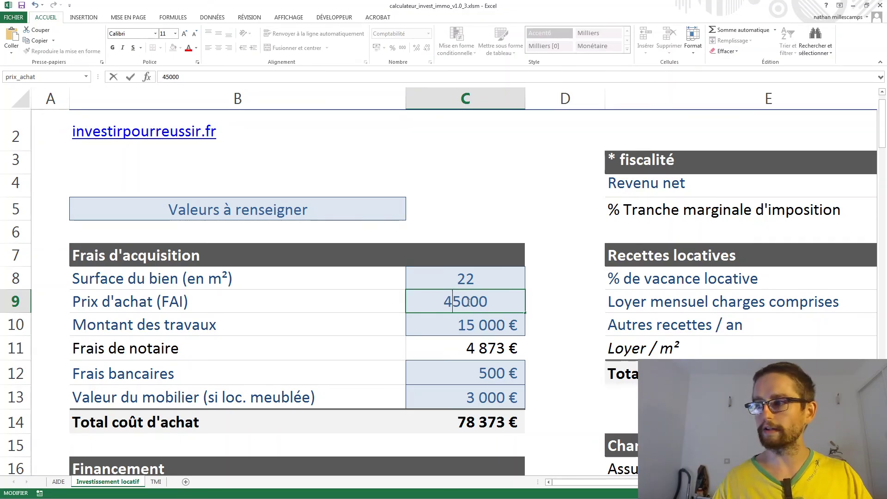
{"action": "left_click", "coordinate": [440, 318]}
- Save the current project as a scenario named "Apport 0% - 22m2 - 45000€" with its prefilled comment
{"action": "left_click_drag", "start_coordinate": [596, 482], "coordinate": [583, 492]}
{"action": "mouse_move", "coordinate": [652, 481]}
{"action": "left_mouse_down"}
{"action": "mouse_move", "coordinate": [635, 482]}
{"action": "mouse_move", "coordinate": [643, 481]}
{"action": "left_mouse_up"}
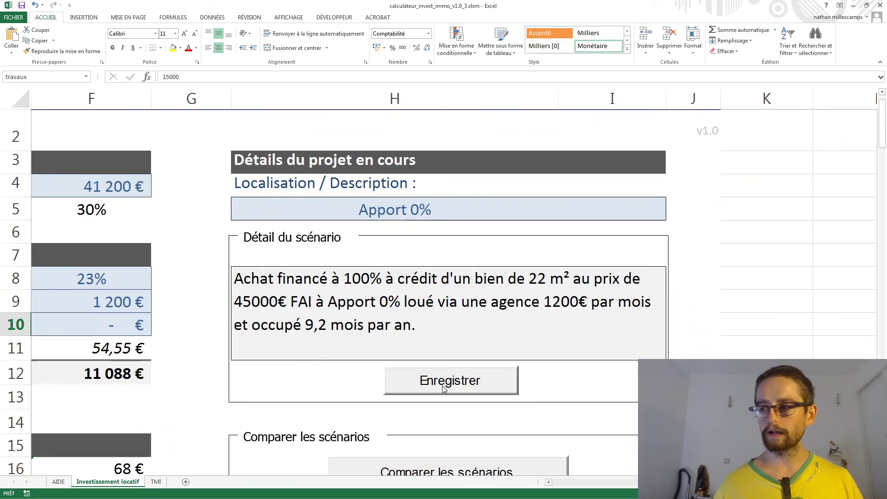
{"action": "left_click", "coordinate": [440, 387]}
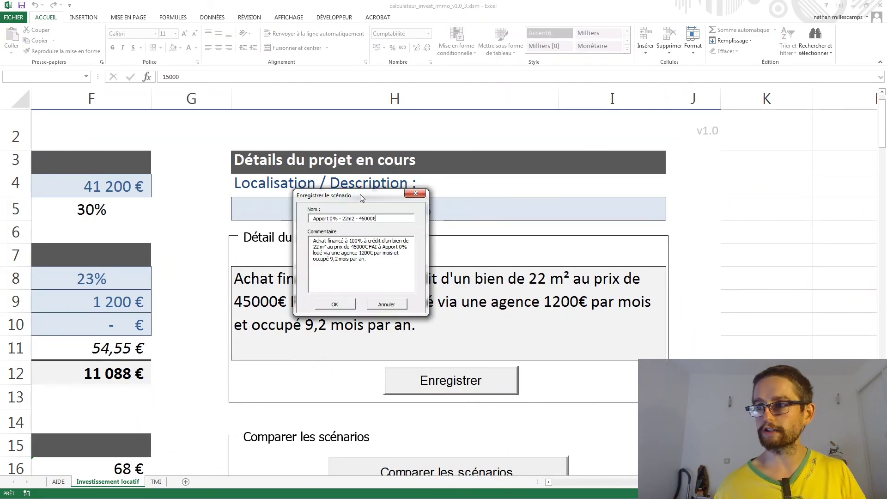
{"action": "left_click", "coordinate": [342, 307]}
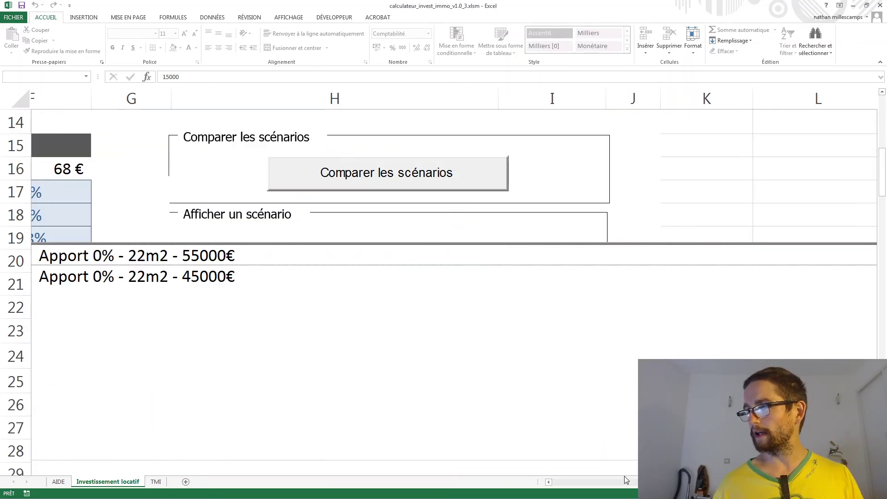
- Set the loan duration (Durée de l'emprunt) in the Financement section to 22 years
{"action": "left_click", "coordinate": [295, 267]}
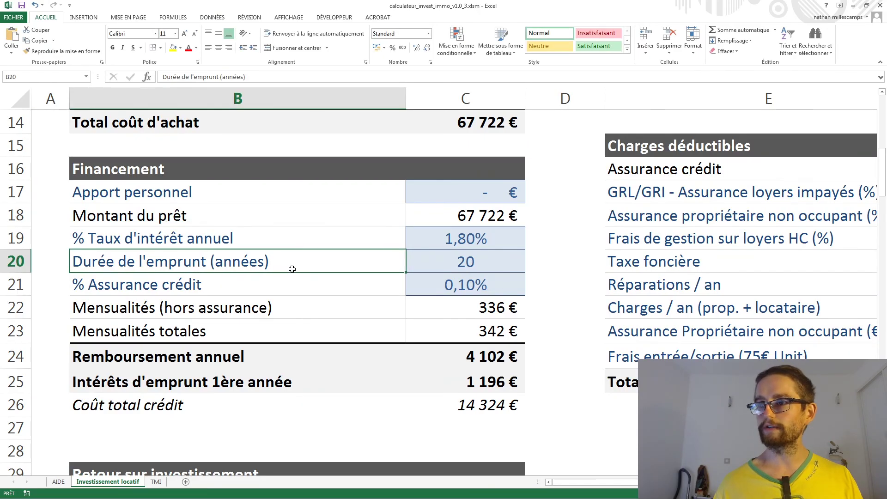
{"action": "scroll", "coordinate": [295, 267], "scroll_direction": "up", "scroll_amount": 3}
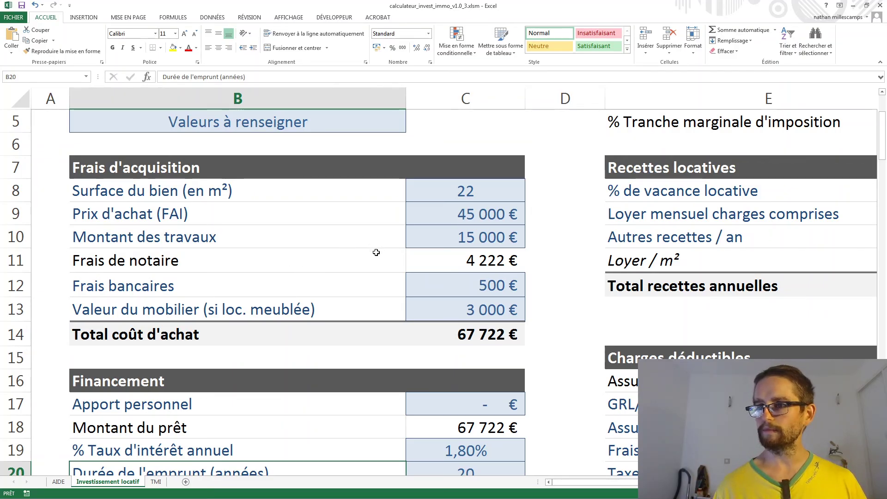
{"action": "left_click", "coordinate": [366, 402]}
{"action": "scroll", "coordinate": [370, 401], "scroll_direction": "down", "scroll_amount": 1}
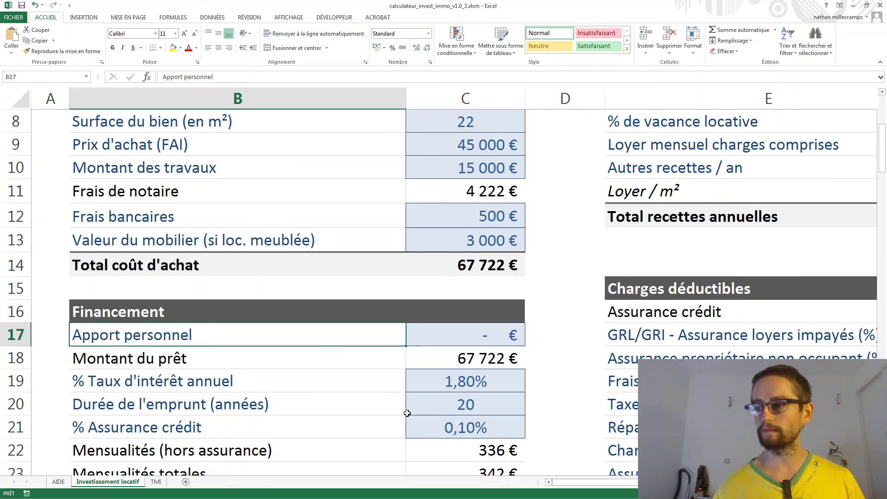
{"action": "double_click", "coordinate": [477, 410]}
{"action": "key", "text": "BackSpace"}
{"action": "type", "text": "2"}
{"action": "key", "text": "Return"}
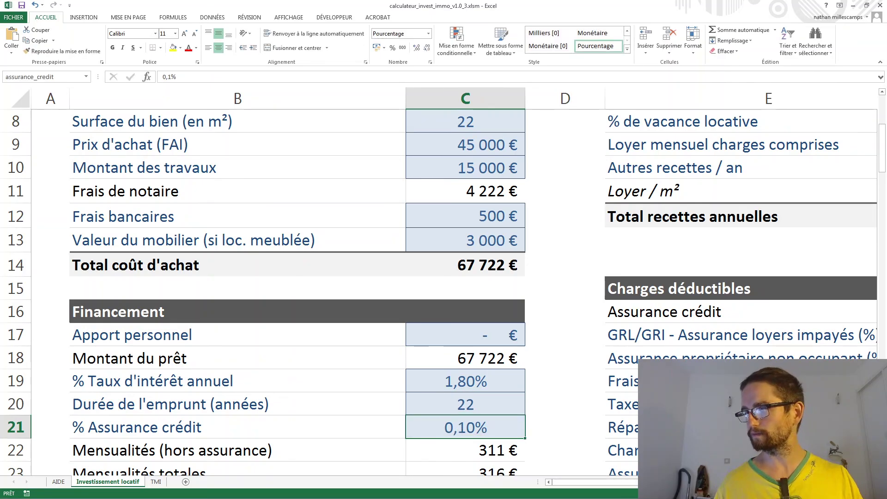
- Save the longer-loan variant as a scenario named "22 ans - 45000€"
{"action": "scroll", "coordinate": [604, 402], "scroll_direction": "right", "scroll_amount": 6}
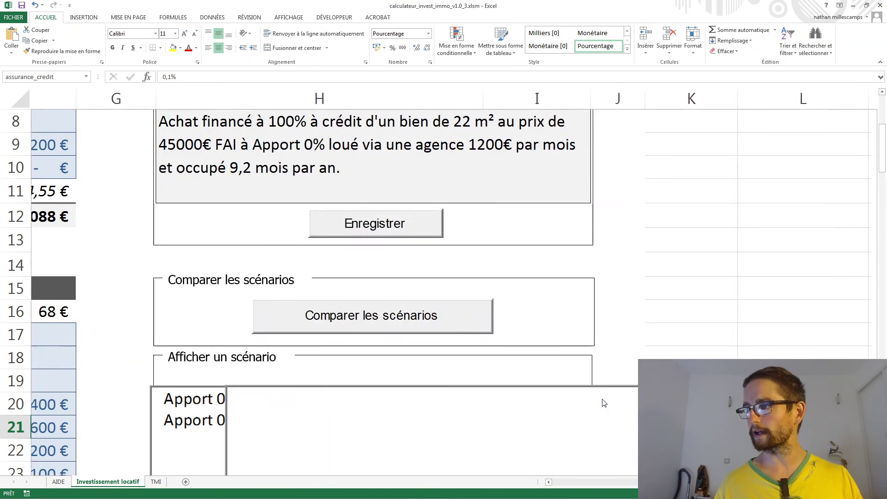
{"action": "scroll", "coordinate": [508, 324], "scroll_direction": "right", "scroll_amount": 1}
{"action": "left_click", "coordinate": [358, 231]}
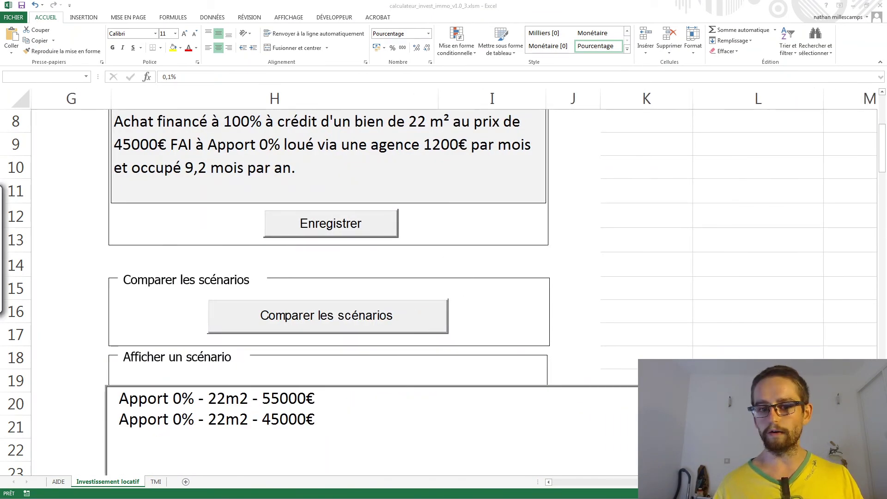
{"action": "left_click_drag", "start_coordinate": [275, 204], "coordinate": [226, 199]}
{"action": "type", "text": "22 ans - 45000€"}
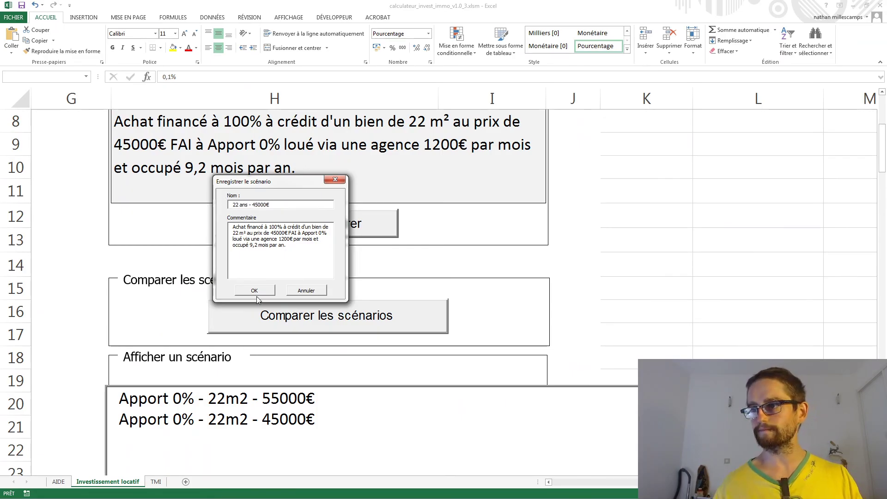
{"action": "left_click", "coordinate": [255, 291]}
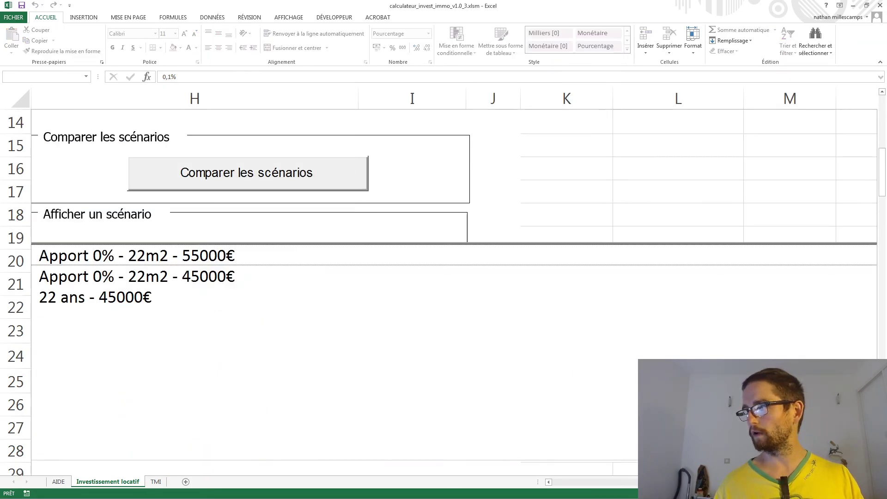
- Set the loan duration (Durée de l'emprunt) back to 20 years
{"action": "scroll", "coordinate": [432, 404], "scroll_direction": "down", "scroll_amount": 2}
{"action": "scroll", "coordinate": [461, 342], "scroll_direction": "up", "scroll_amount": 2}
{"action": "double_click", "coordinate": [475, 331]}
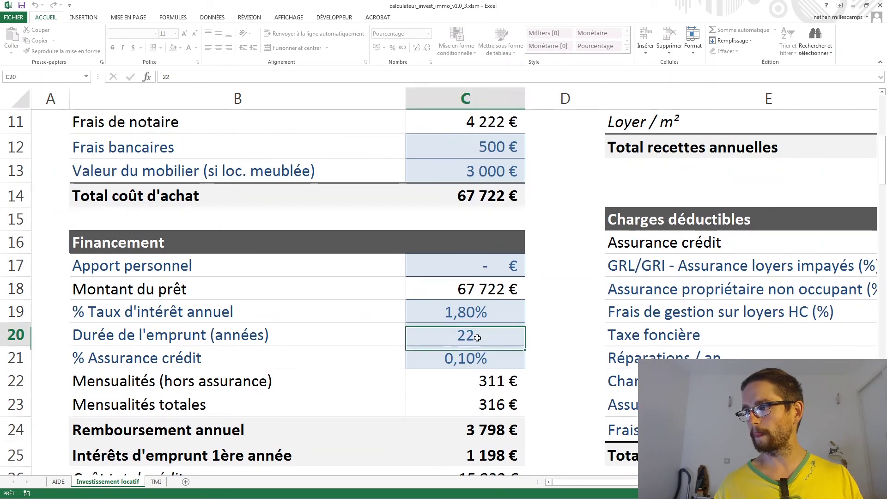
{"action": "key", "text": "BackSpace"}
{"action": "type", "text": "0"}
{"action": "left_click", "coordinate": [650, 325]}
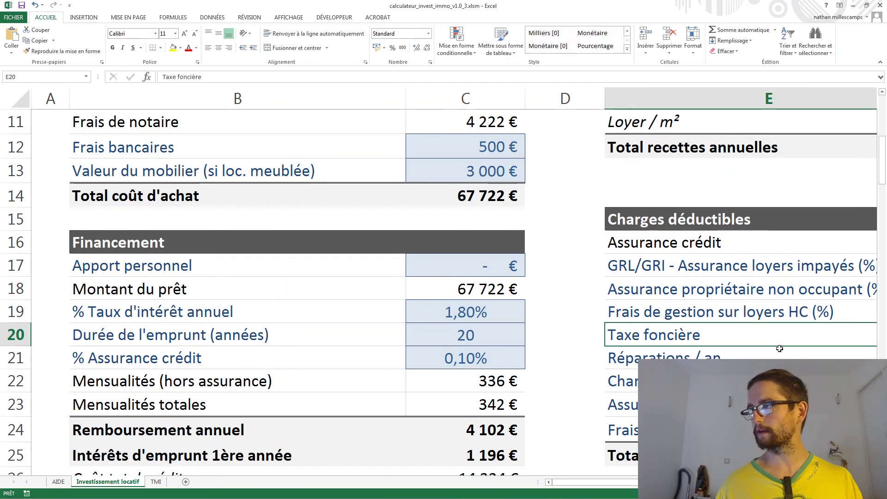
- Set the monthly rent including charges (Loyer mensuel charges comprises) in the Recettes locatives section to 1 350 €
{"action": "scroll", "coordinate": [710, 337], "scroll_direction": "up", "scroll_amount": 3}
{"action": "left_click", "coordinate": [710, 332]}
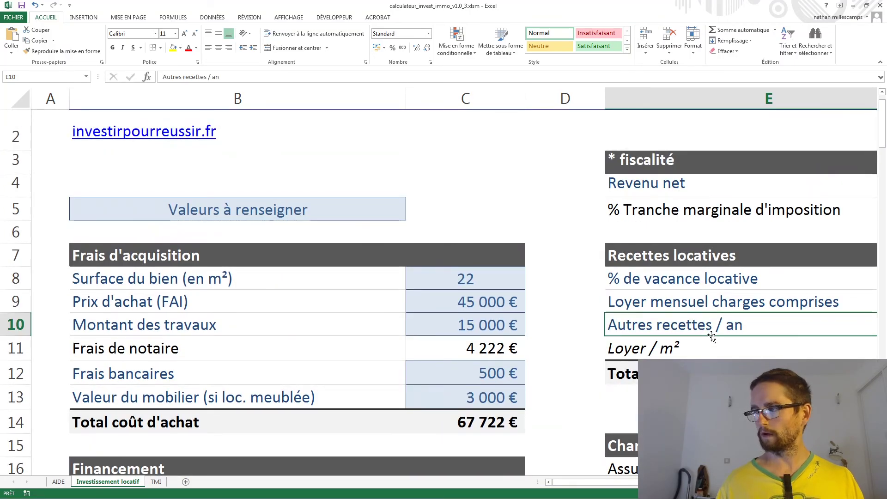
{"action": "key", "text": "Right"}
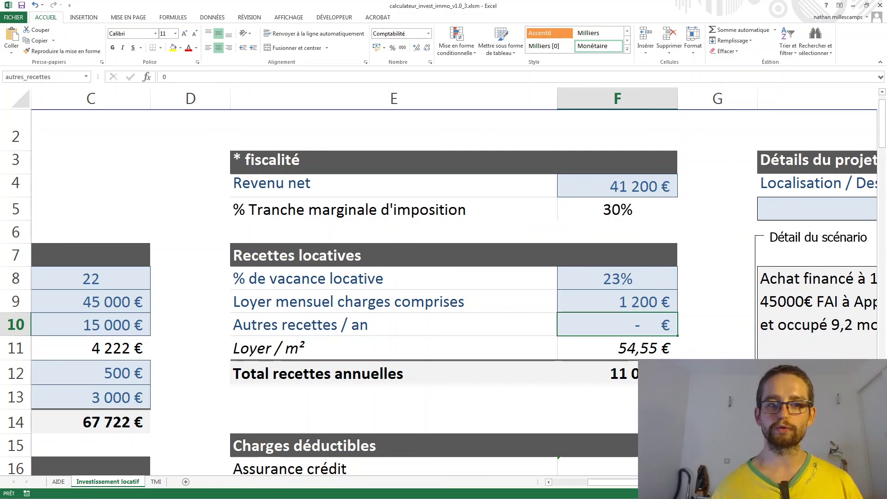
{"action": "left_click", "coordinate": [624, 299]}
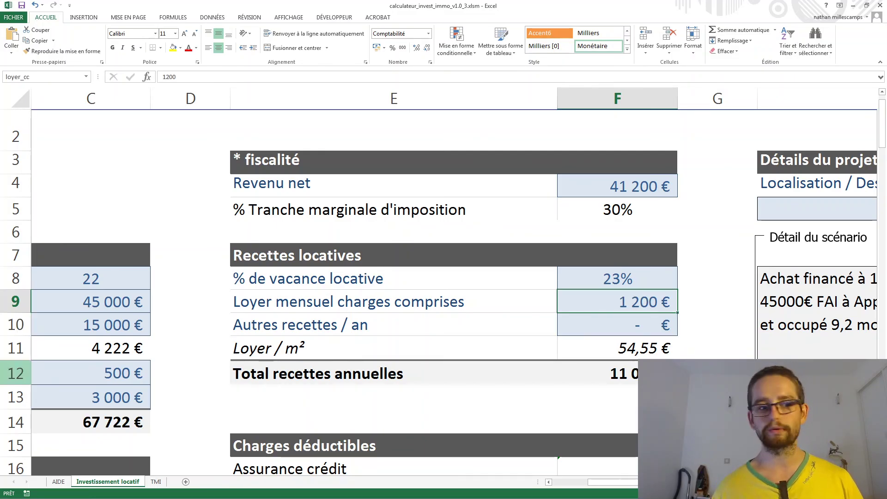
{"action": "key", "text": "alt+Tab"}
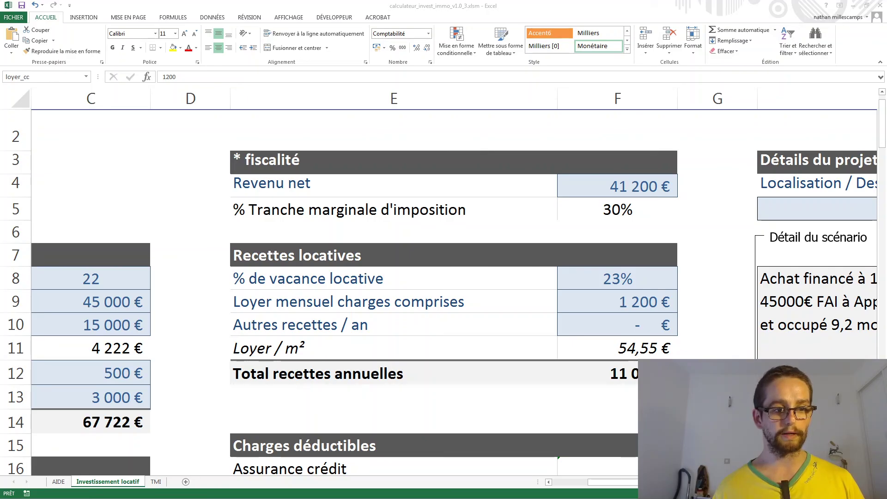
{"action": "left_click", "coordinate": [623, 300]}
{"action": "key", "text": "F2"}
{"action": "key", "text": "Left"}
{"action": "key", "text": "Left"}
{"action": "key", "text": "BackSpace"}
{"action": "type", "text": "3"}
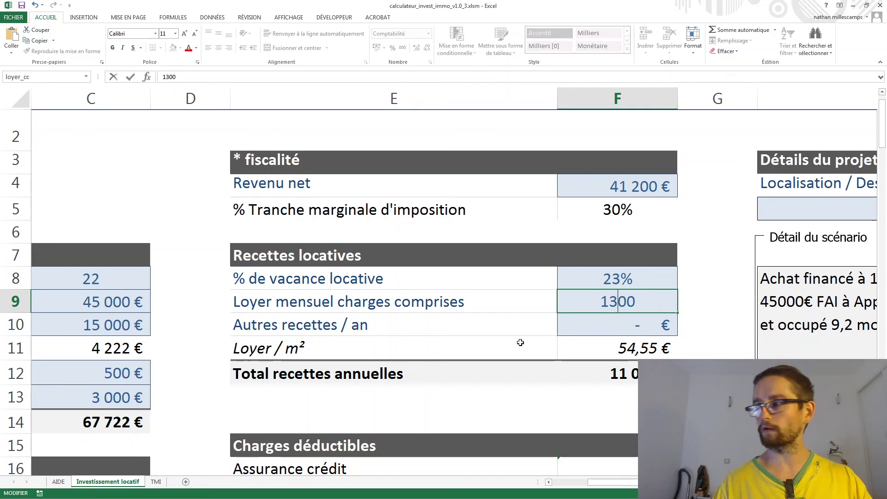
{"action": "key", "text": "Delete"}
{"action": "type", "text": "5"}
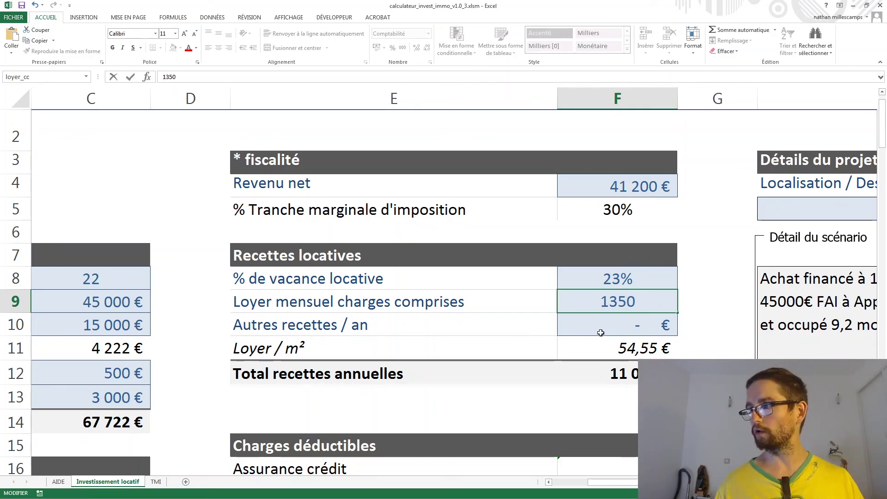
{"action": "key", "text": "Return"}
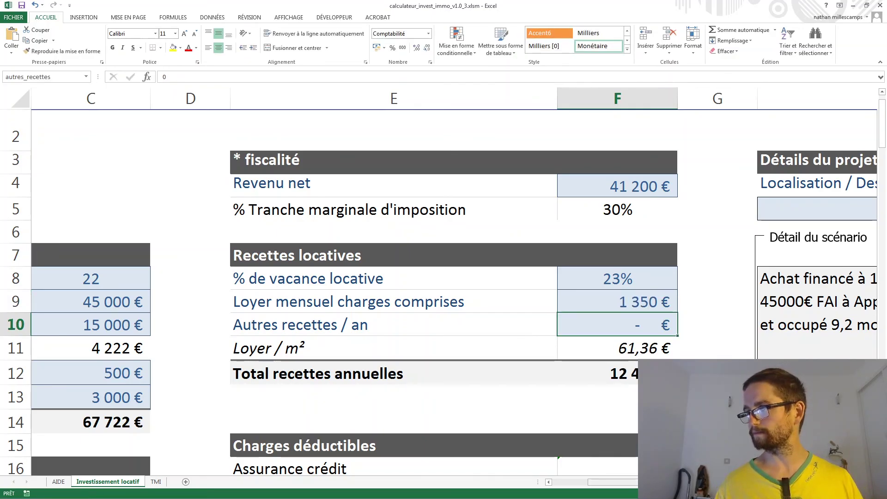
- Save the higher-rent variant as a scenario named "loy 45 - 45000€"
{"action": "scroll", "coordinate": [466, 287], "scroll_direction": "right", "scroll_amount": 3}
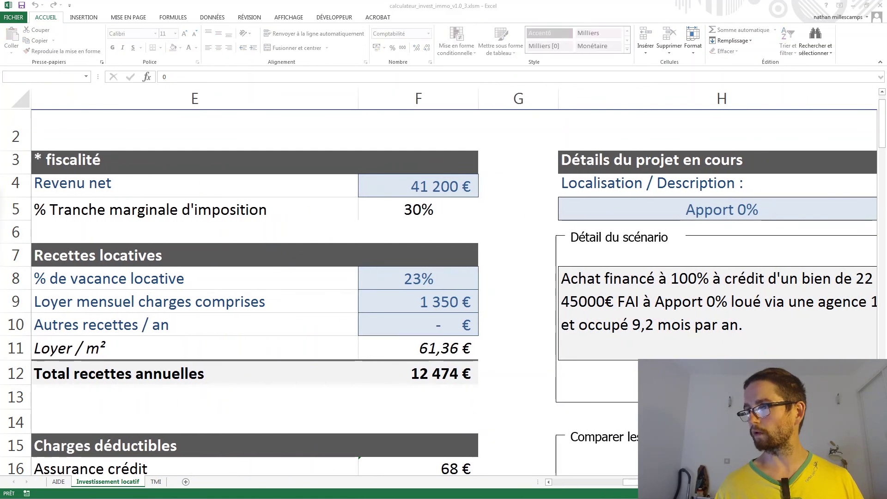
{"action": "left_click_drag", "start_coordinate": [0, 209], "coordinate": [259, 228]}
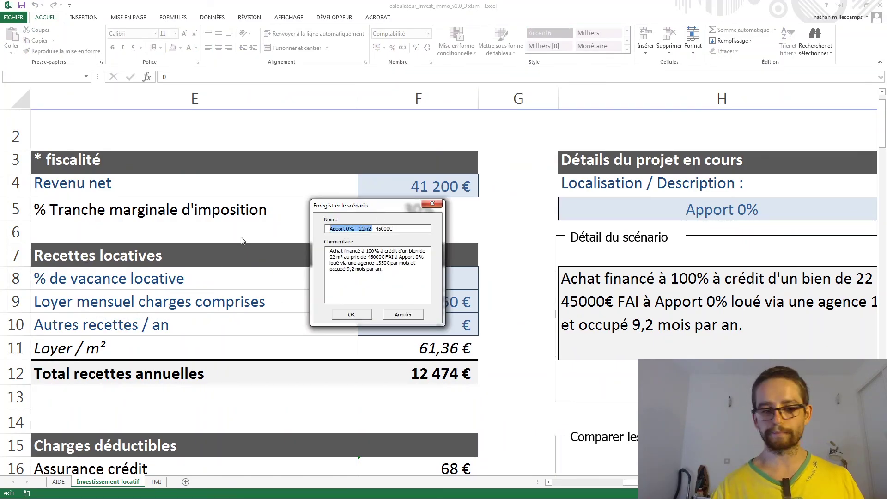
{"action": "type", "text": "loy 45"}
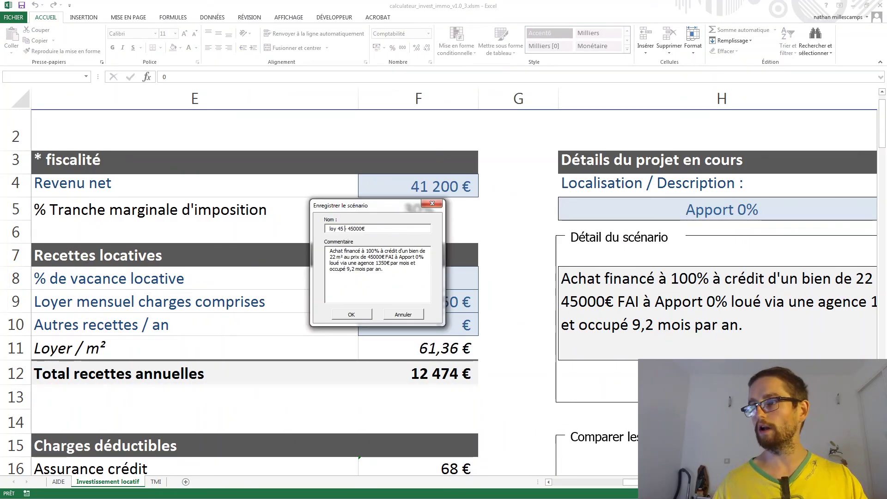
{"action": "left_click", "coordinate": [351, 315]}
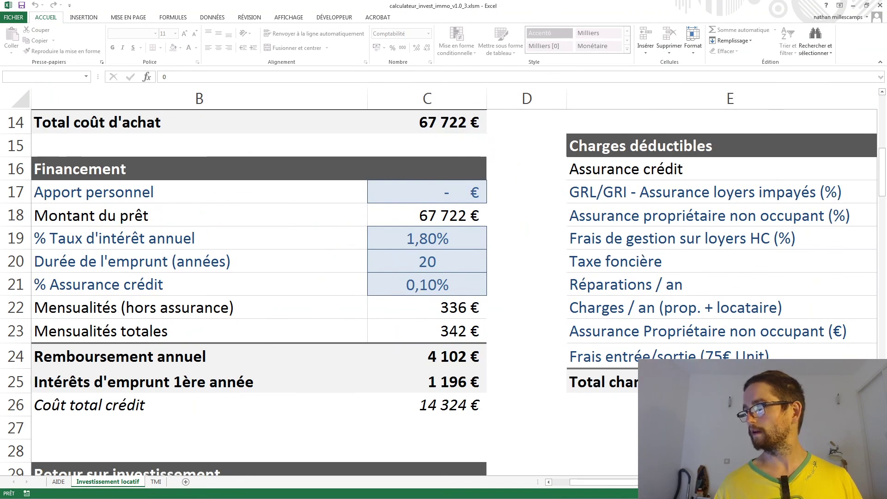
- Set the monthly rent including charges (Loyer mensuel charges comprises) back to 1 200 €
{"action": "left_click", "coordinate": [644, 308]}
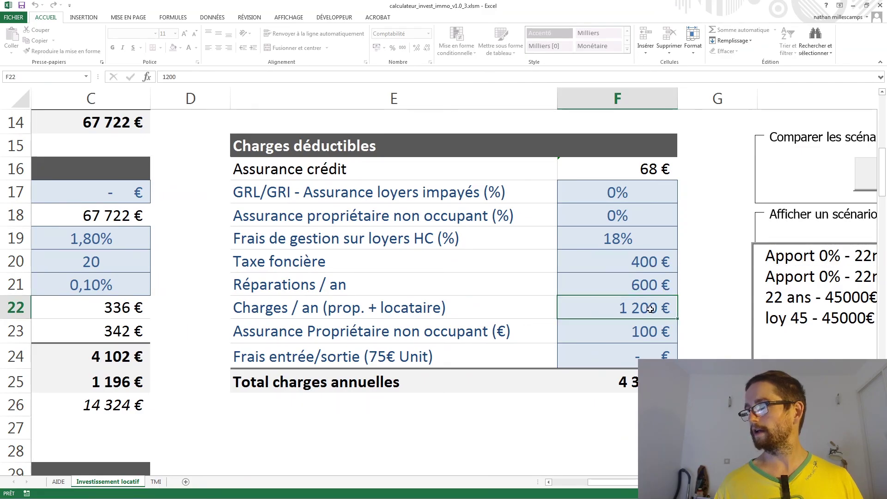
{"action": "scroll", "coordinate": [644, 308], "scroll_direction": "up", "scroll_amount": 5}
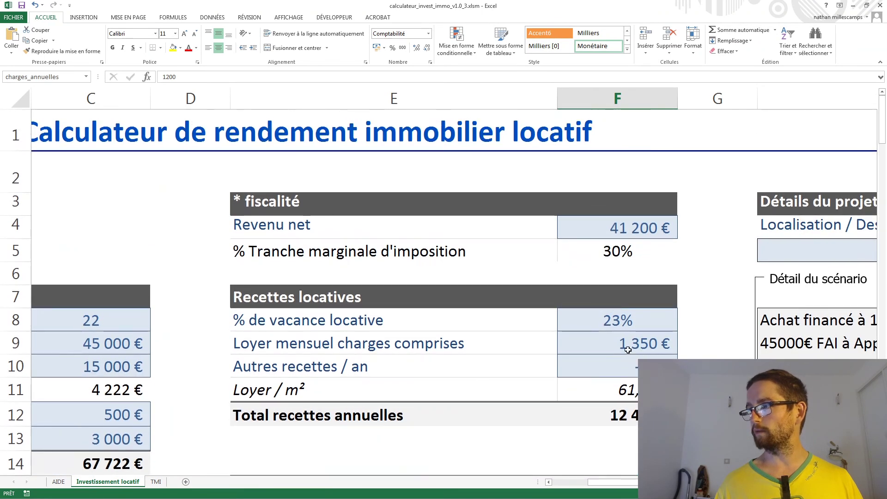
{"action": "left_click", "coordinate": [635, 342]}
{"action": "double_click", "coordinate": [636, 342]}
{"action": "left_click_drag", "start_coordinate": [636, 342], "coordinate": [611, 343]}
{"action": "type", "text": "200"}
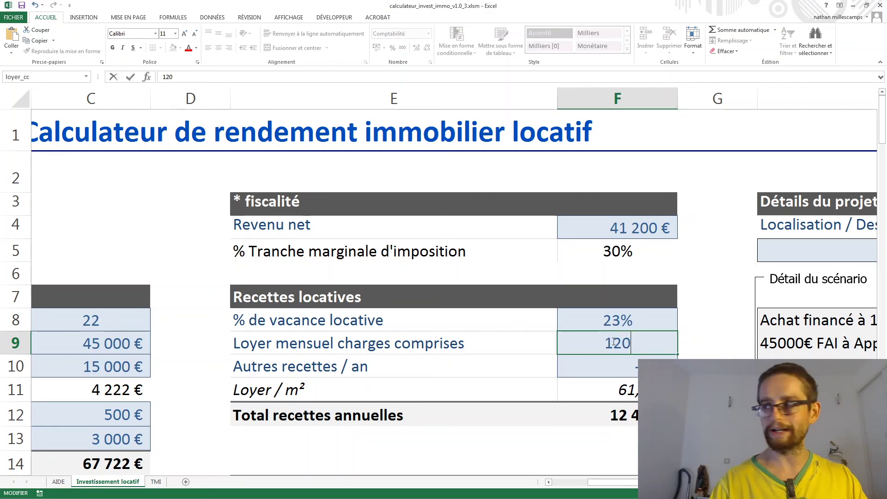
{"action": "left_click", "coordinate": [595, 363]}
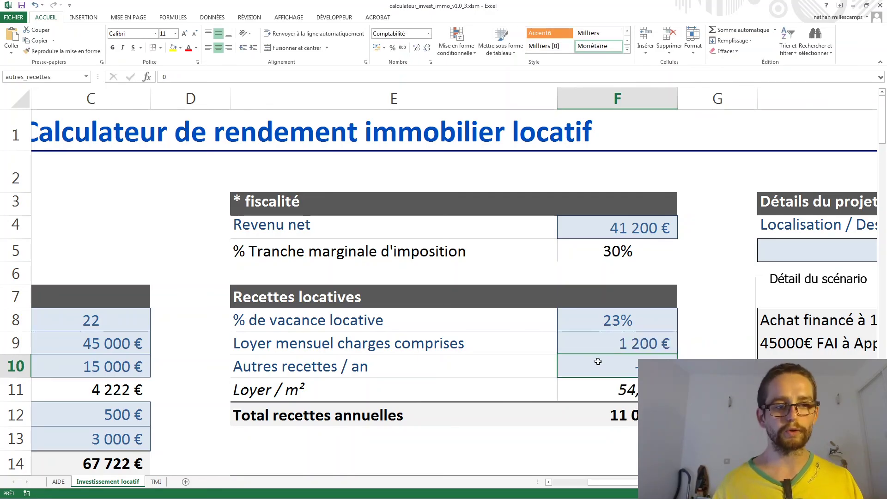
- Set the yearly owner and tenant charges (Charges / an) in the Charges déductibles section to 120 €
{"action": "scroll", "coordinate": [587, 366], "scroll_direction": "down", "scroll_amount": 3}
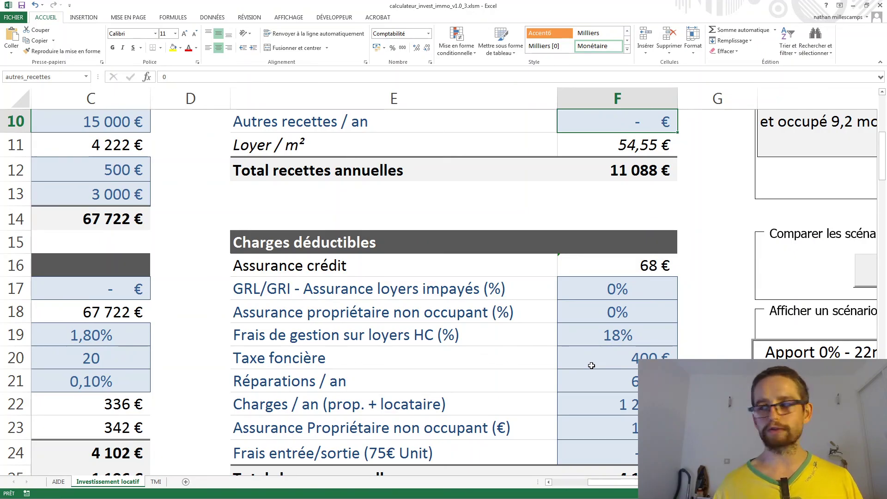
{"action": "scroll", "coordinate": [454, 281], "scroll_direction": "right", "scroll_amount": 1}
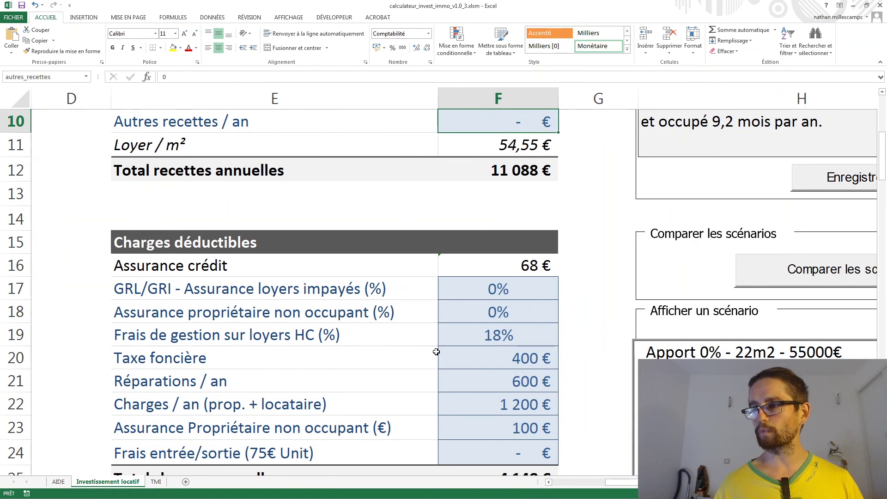
{"action": "left_click", "coordinate": [457, 348]}
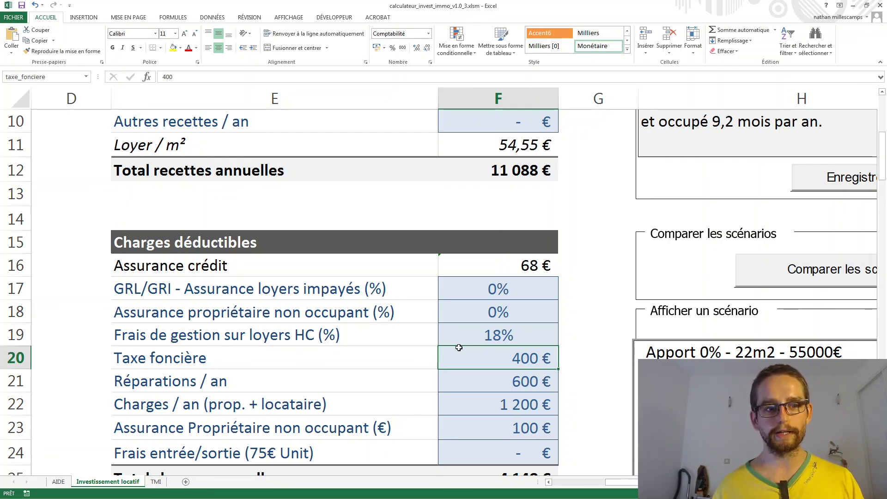
{"action": "scroll", "coordinate": [459, 348], "scroll_direction": "down", "scroll_amount": 1}
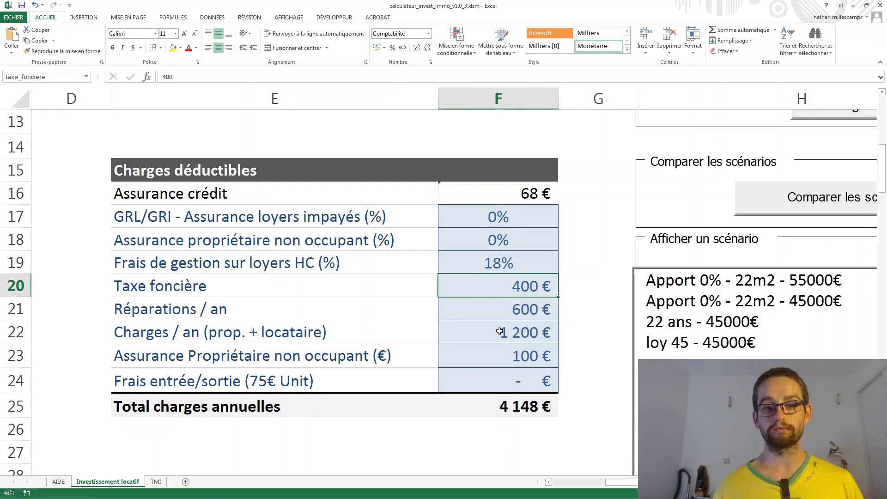
{"action": "double_click", "coordinate": [524, 334]}
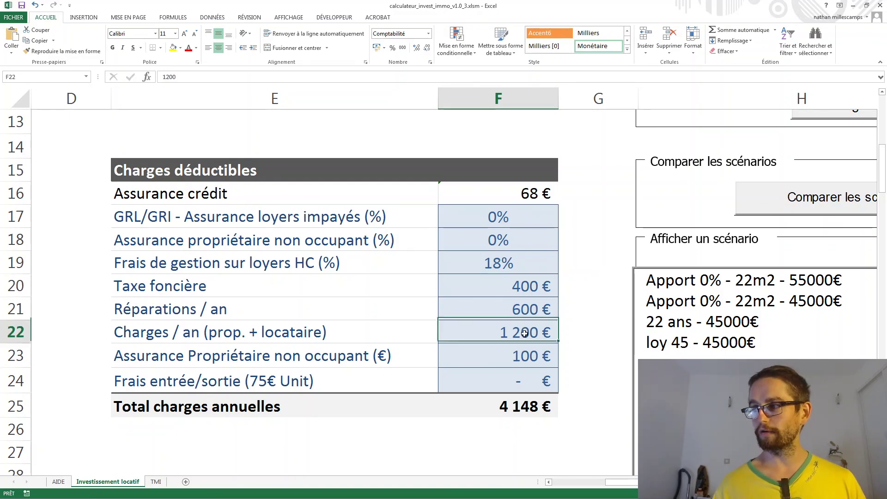
{"action": "key", "text": "BackSpace"}
{"action": "left_click", "coordinate": [513, 308]}
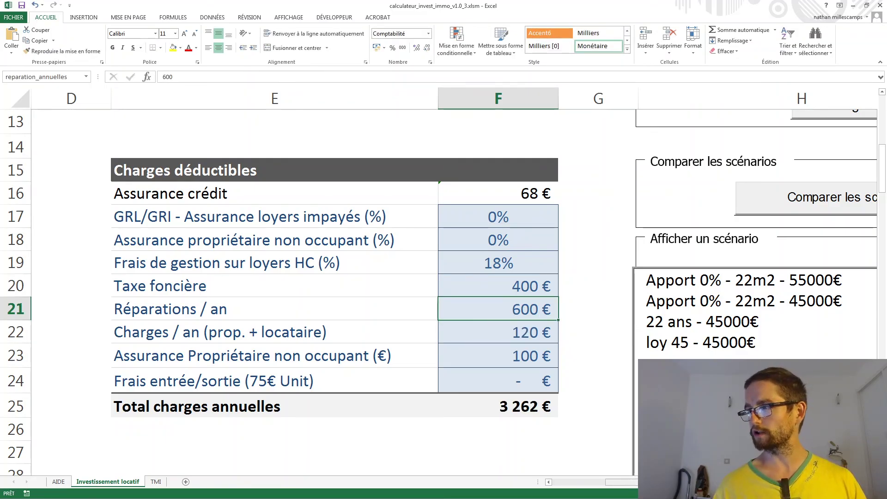
- Save the lower-charges variant as a scenario named "ch 120 € - 45000€"
{"action": "scroll", "coordinate": [538, 317], "scroll_direction": "right", "scroll_amount": 3}
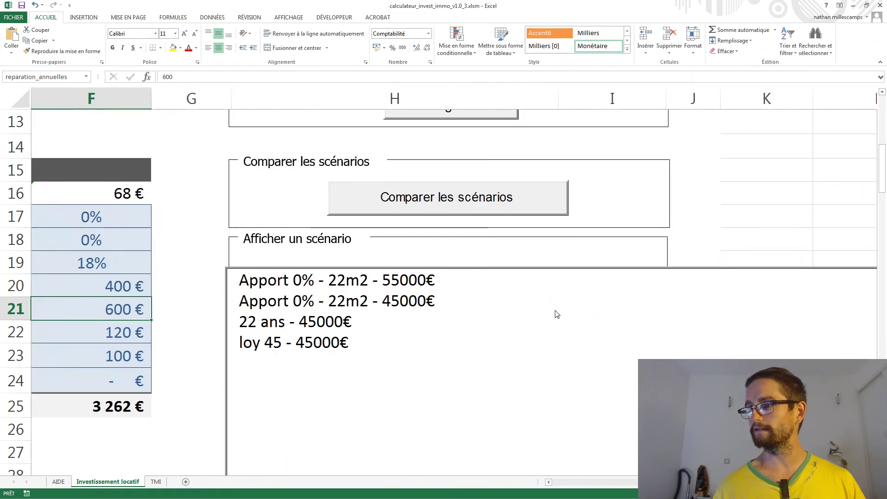
{"action": "scroll", "coordinate": [534, 315], "scroll_direction": "up", "scroll_amount": 1}
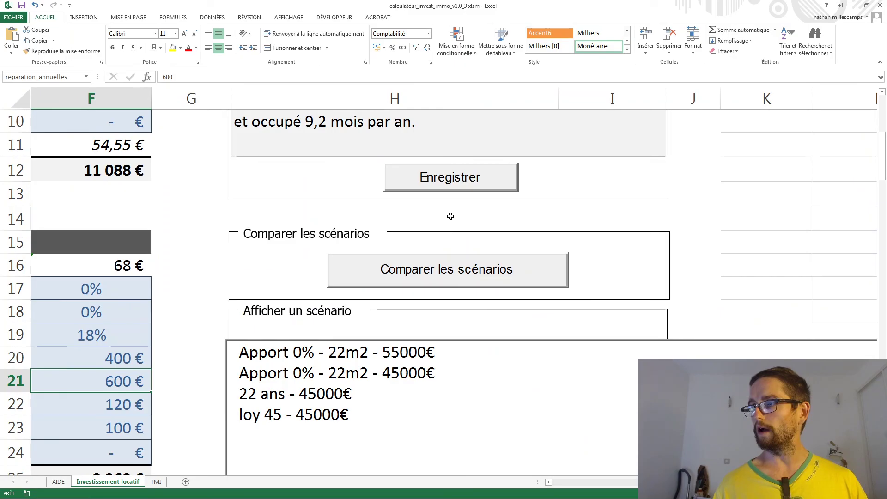
{"action": "left_click", "coordinate": [455, 180]}
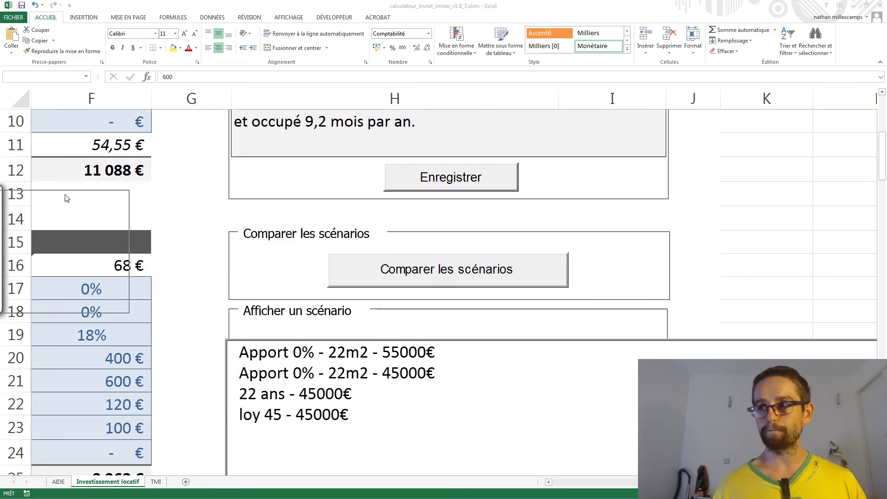
{"action": "left_click_drag", "start_coordinate": [369, 225], "coordinate": [215, 224]}
{"action": "type", "text": "ch"}
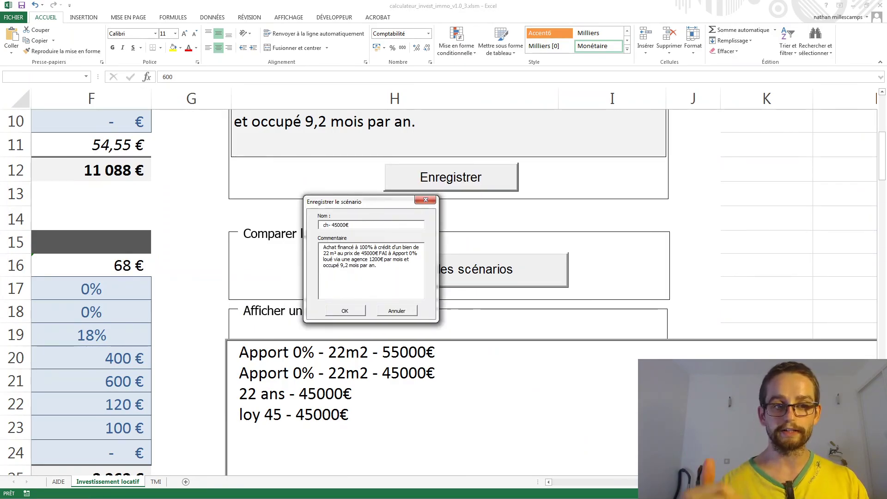
{"action": "type", "text": " 120 € -"}
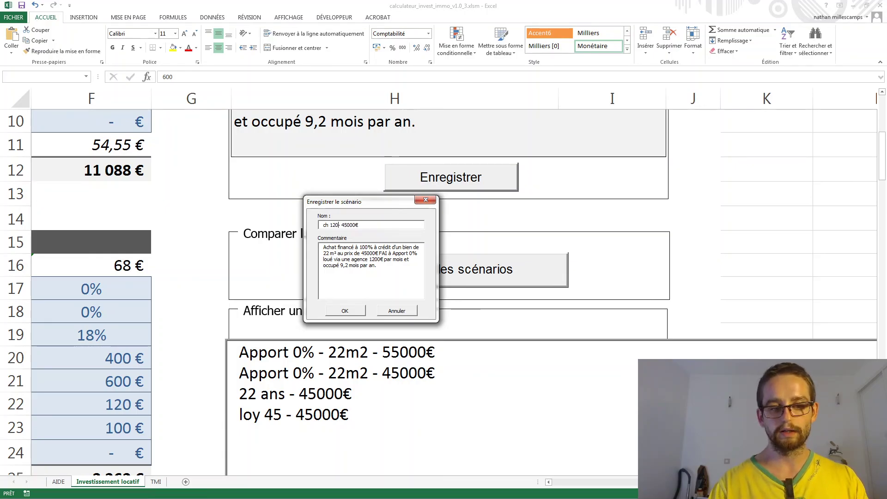
{"action": "left_click", "coordinate": [345, 310]}
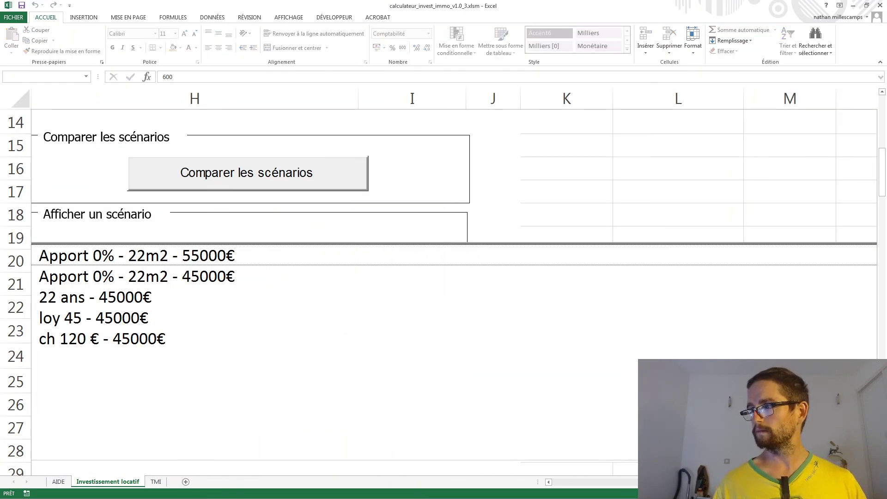
- Generate the comparison report (Synthèse de scénarios) from the saved scenarios
{"action": "scroll", "coordinate": [754, 191], "scroll_direction": "left", "scroll_amount": 3}
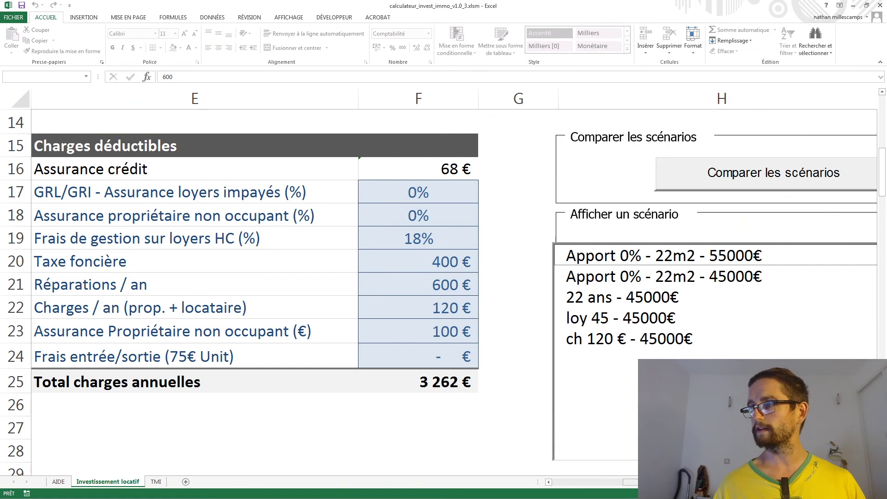
{"action": "left_click", "coordinate": [739, 183]}
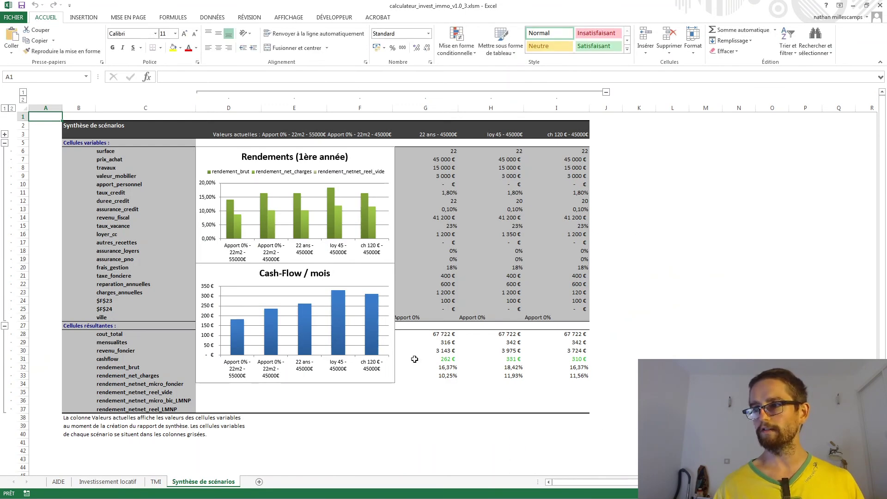
- Examine the yield and Cash-Flow / mois charts in the scenario summary, comparing each saved scenario's monthly cash flow
{"action": "scroll", "coordinate": [383, 381], "scroll_direction": "up", "scroll_amount": 1}
{"action": "scroll", "coordinate": [383, 381], "scroll_direction": "up", "scroll_amount": 3}
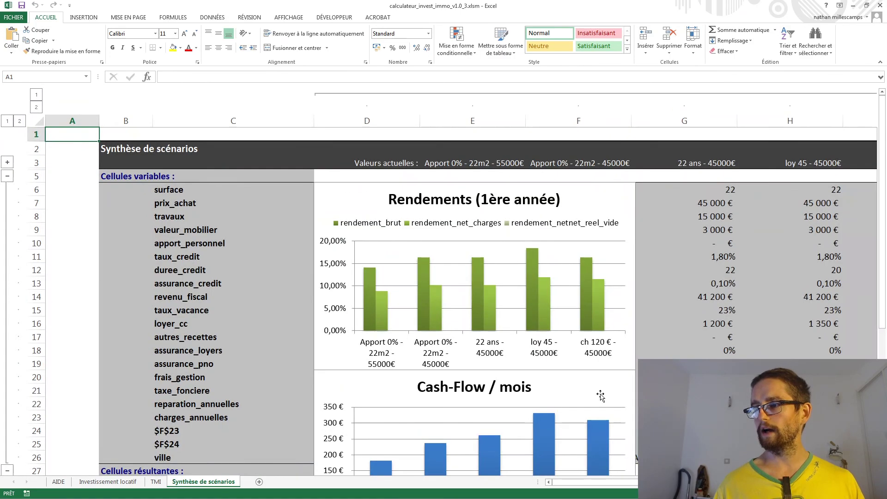
{"action": "scroll", "coordinate": [383, 381], "scroll_direction": "down", "scroll_amount": 1}
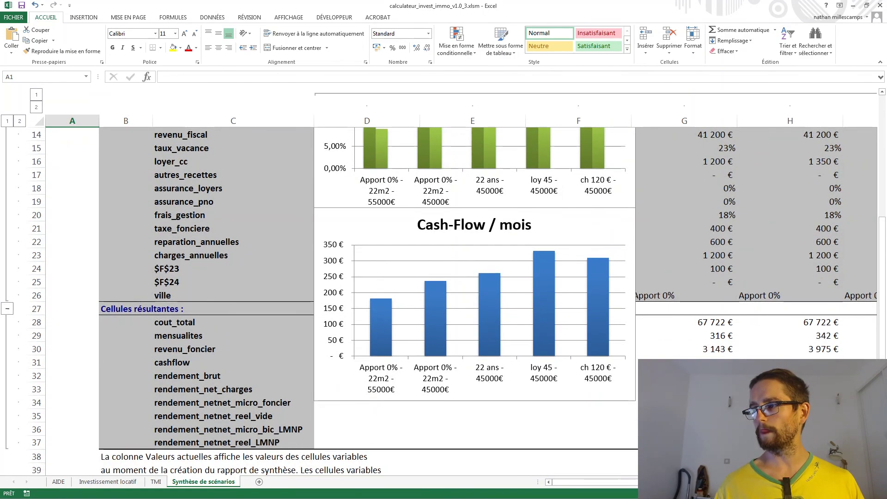
{"action": "scroll", "coordinate": [383, 381], "scroll_direction": "up", "scroll_amount": 2}
{"action": "scroll", "coordinate": [382, 381], "scroll_direction": "down", "scroll_amount": 1}
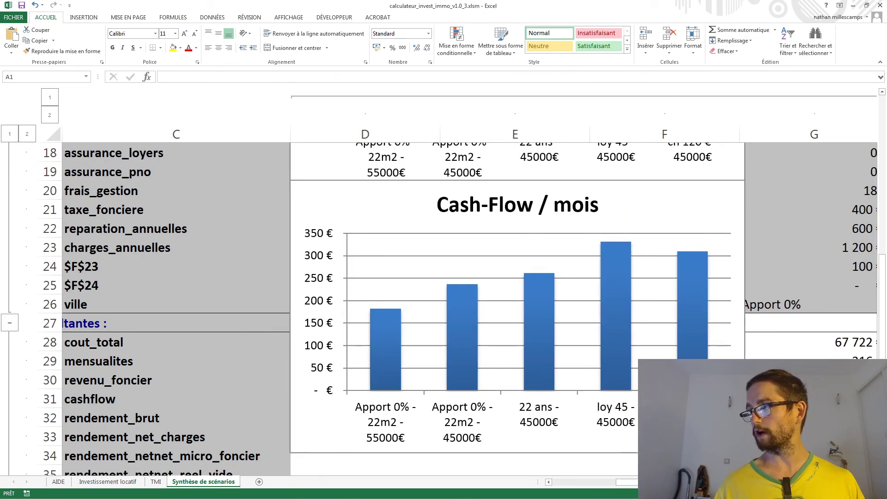
{"action": "scroll", "coordinate": [382, 381], "scroll_direction": "right", "scroll_amount": 1}
{"action": "scroll", "coordinate": [382, 380], "scroll_direction": "up", "scroll_amount": 1}
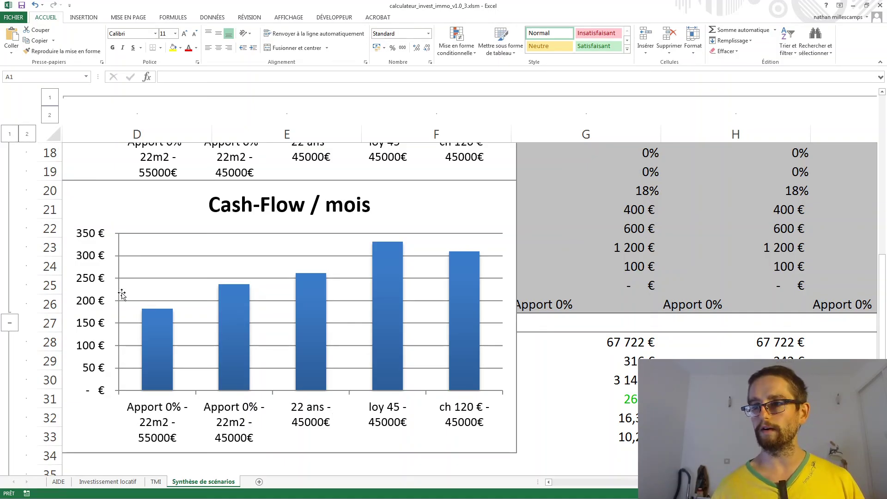
{"action": "mouse_move", "coordinate": [151, 340]}
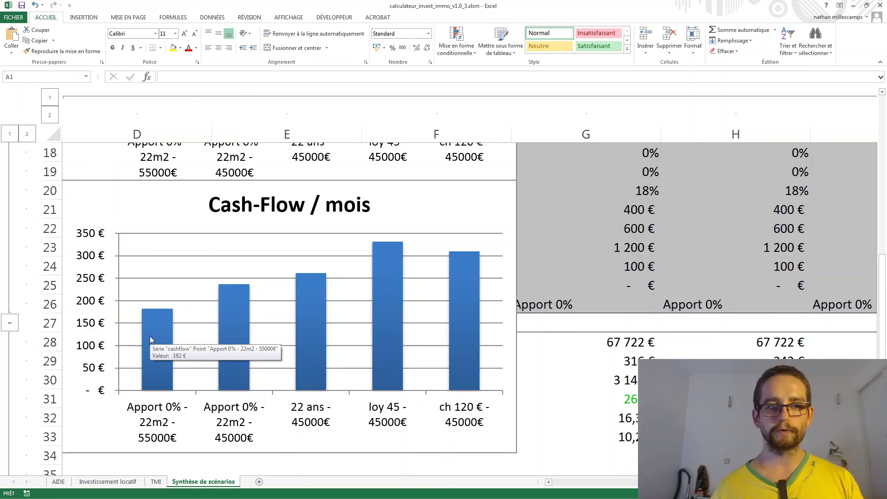
{"action": "mouse_move", "coordinate": [242, 313]}
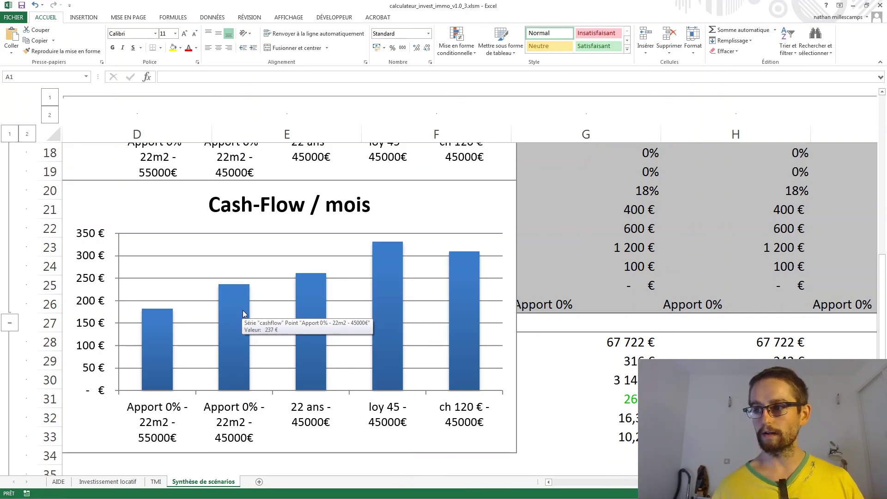
{"action": "mouse_move", "coordinate": [311, 307]}
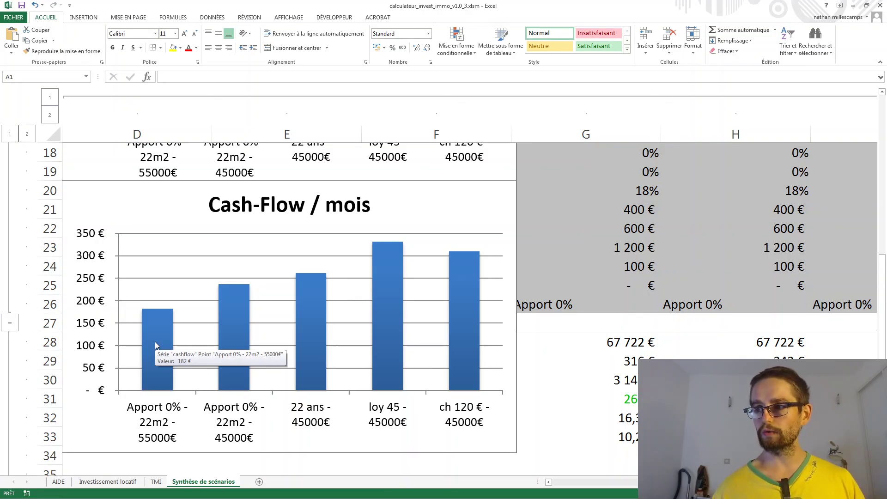
{"action": "mouse_move", "coordinate": [394, 328]}
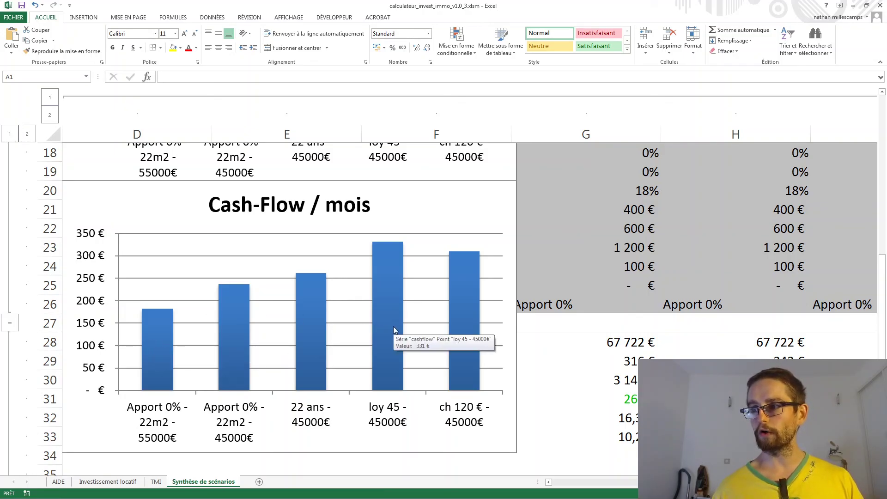
{"action": "mouse_move", "coordinate": [312, 365]}
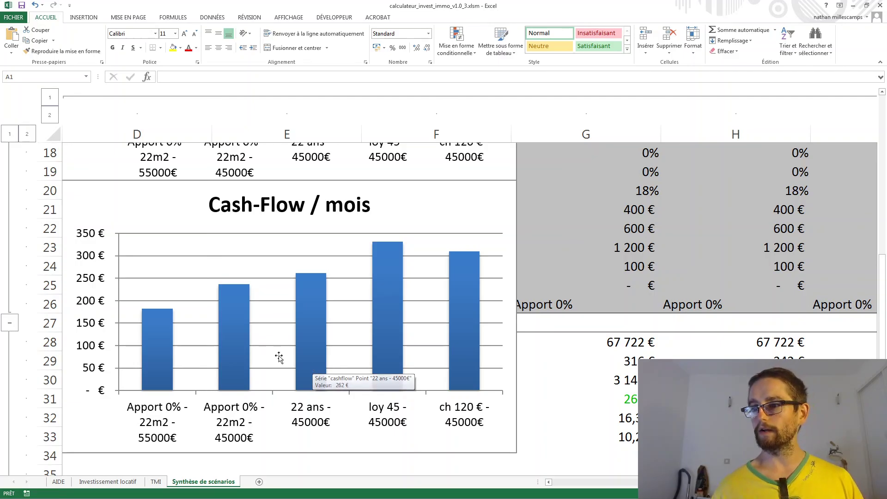
{"action": "mouse_move", "coordinate": [242, 342]}
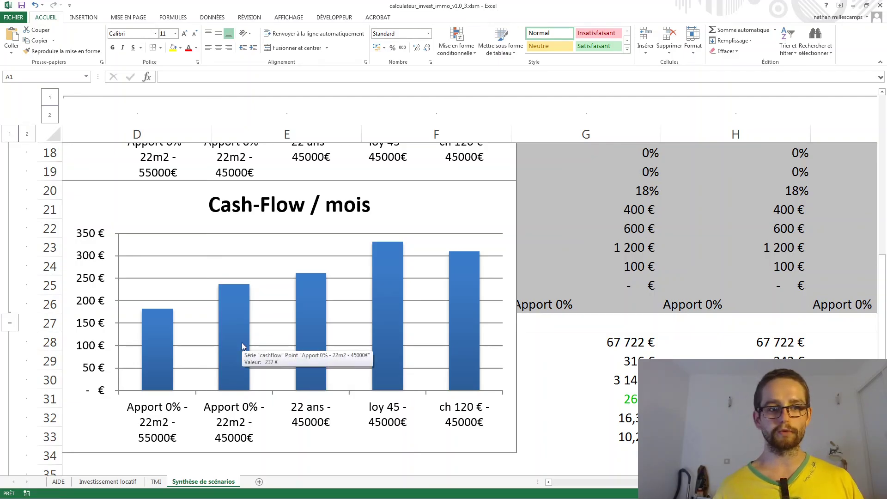
{"action": "mouse_move", "coordinate": [389, 295]}
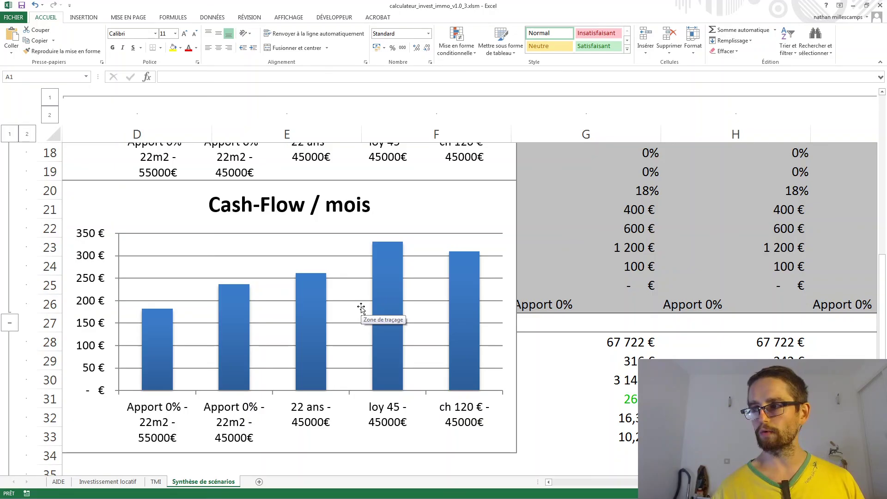
{"action": "mouse_move", "coordinate": [466, 299]}
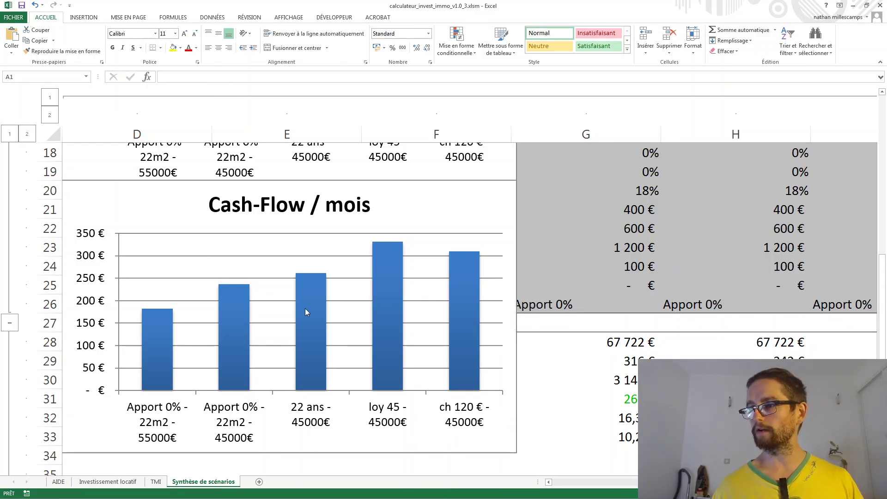
{"action": "mouse_move", "coordinate": [305, 310]}
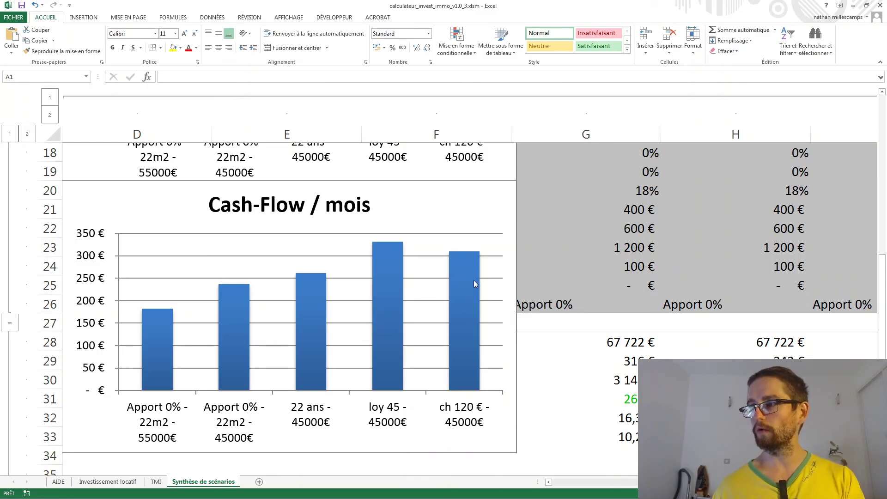
{"action": "mouse_move", "coordinate": [475, 281]}
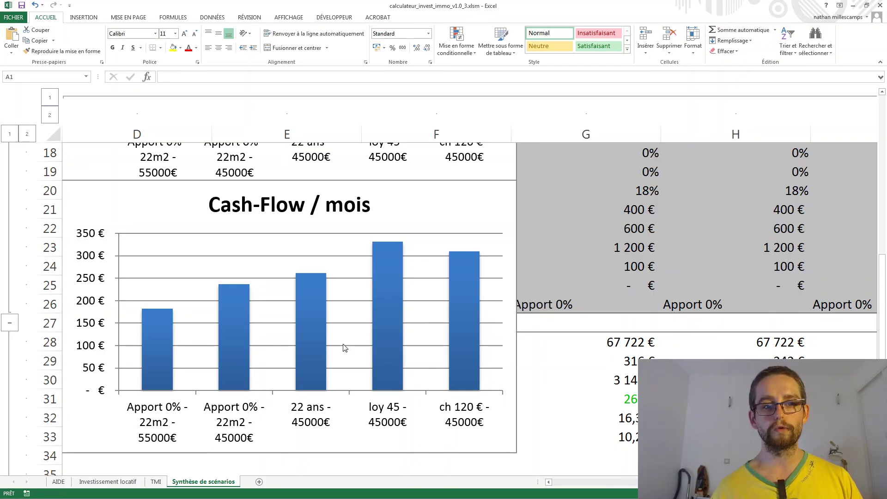